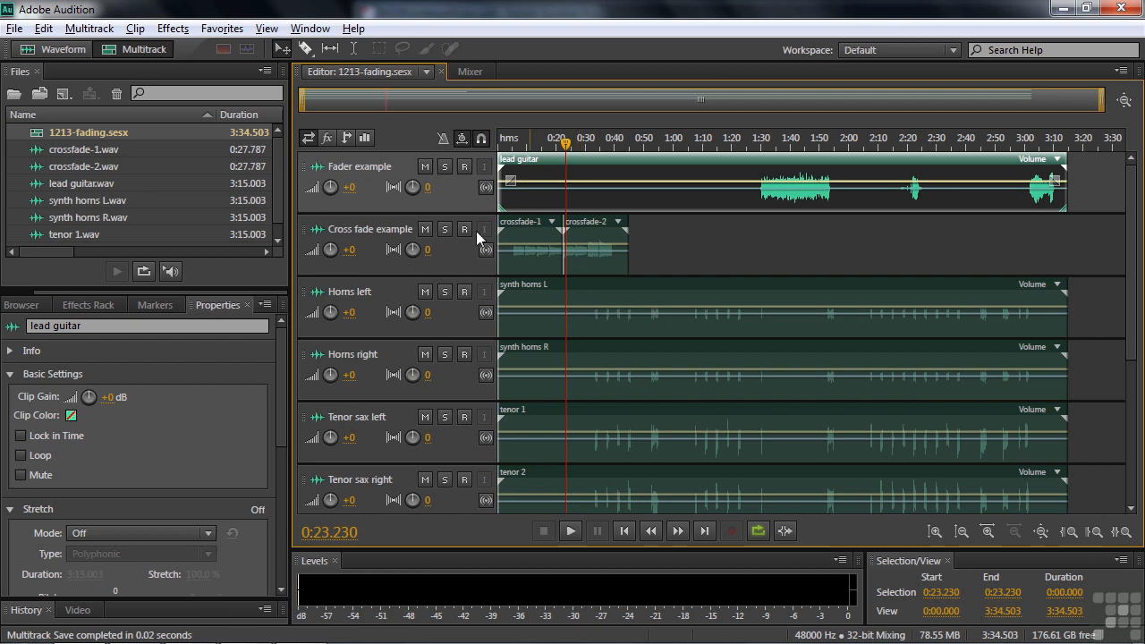
pyautogui.hotkey('ctrl', 'i')
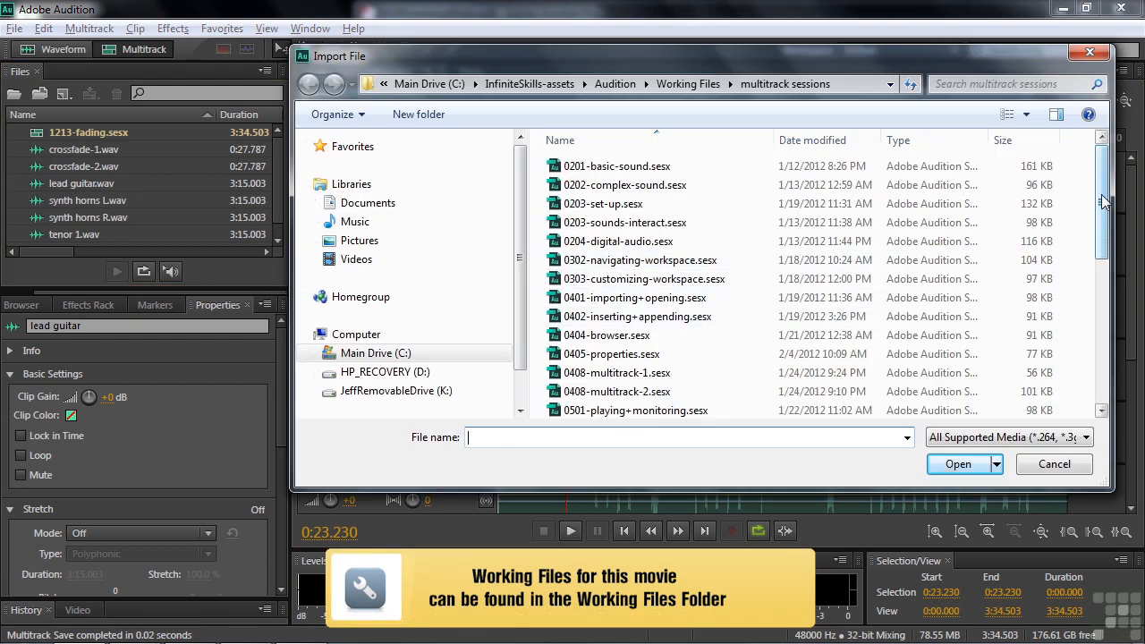
pyautogui.scroll(-6, 1091, 209)
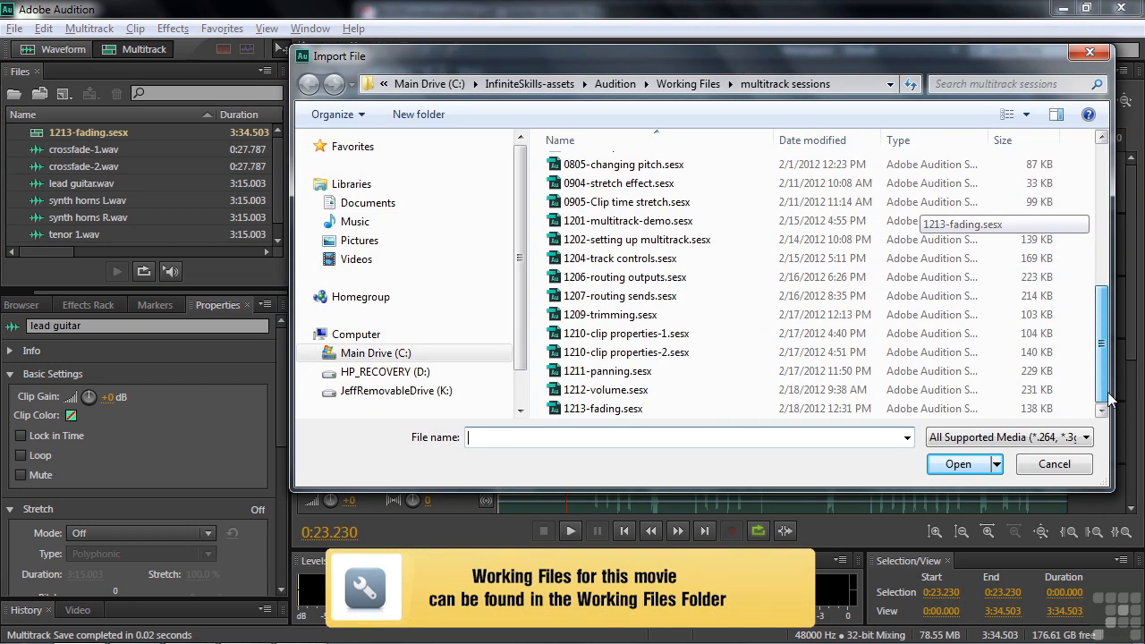
pyautogui.click(1053, 464)
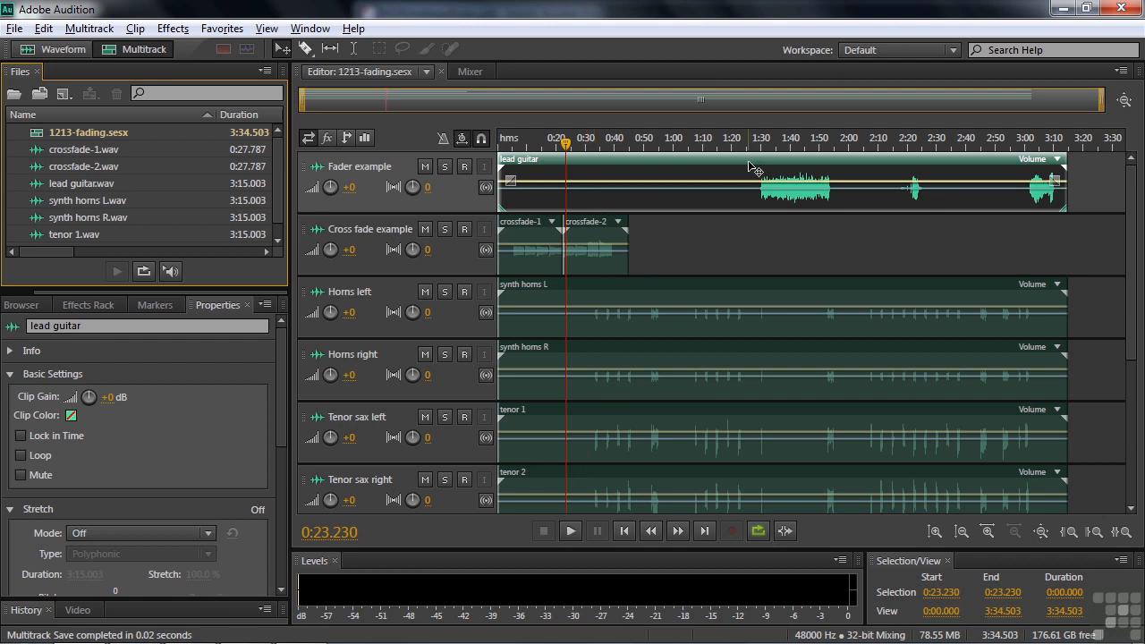
# Step: Solo the Fader example track and play the lead guitar clip from about 1:30.75
pyautogui.click(446, 167)
pyautogui.moveTo(566, 144); pyautogui.dragTo(762, 164)
pyautogui.press('space')
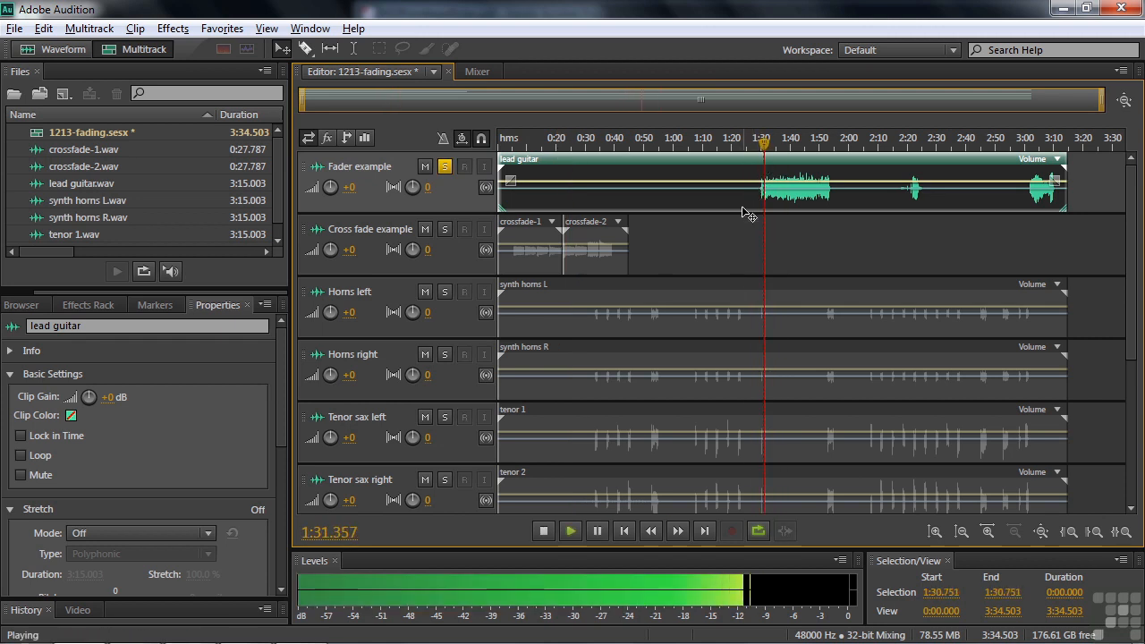
pyautogui.press('space')
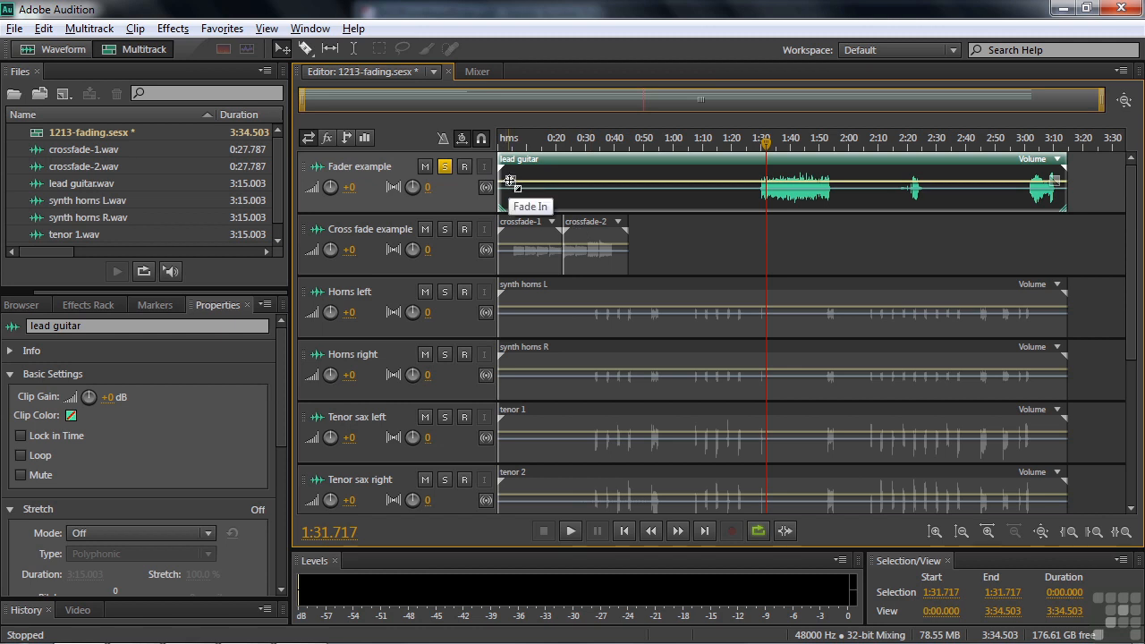
pyautogui.moveTo(510, 181)
pyautogui.mouseDown()
pyautogui.moveTo(525, 185)
pyautogui.moveTo(509, 183)
pyautogui.mouseUp()
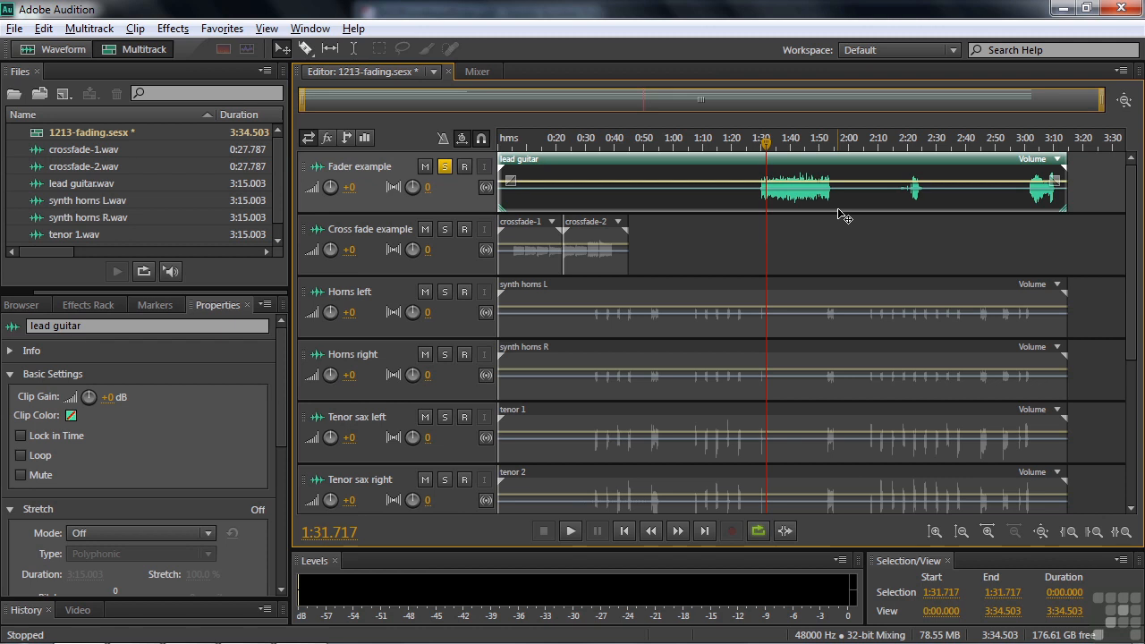
# Step: Enlarge the Fader example track and split the lead guitar clip just before its first loud passage, at about 1:29.74
pyautogui.moveTo(739, 146); pyautogui.dragTo(846, 211)
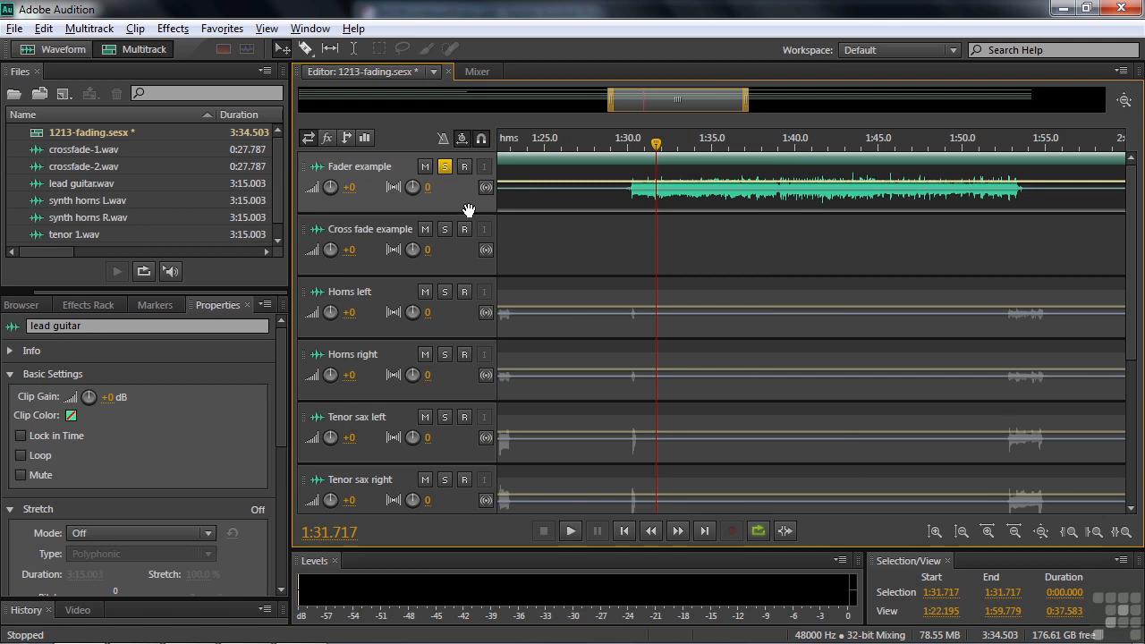
pyautogui.moveTo(468, 212); pyautogui.dragTo(469, 339)
pyautogui.moveTo(656, 148); pyautogui.dragTo(624, 159)
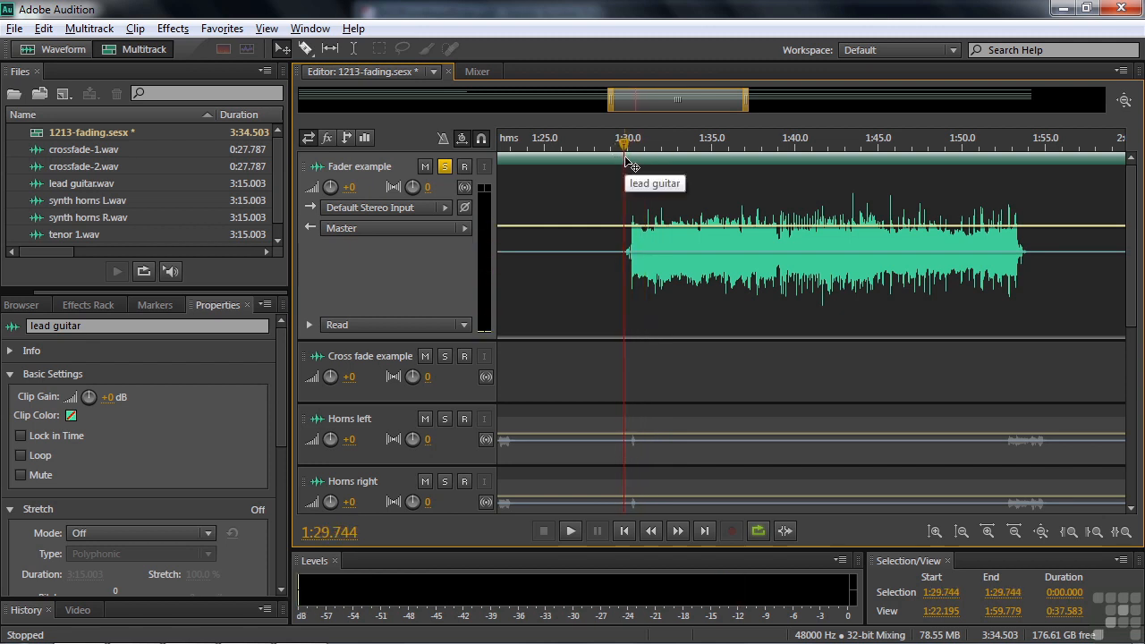
pyautogui.click(306, 50)
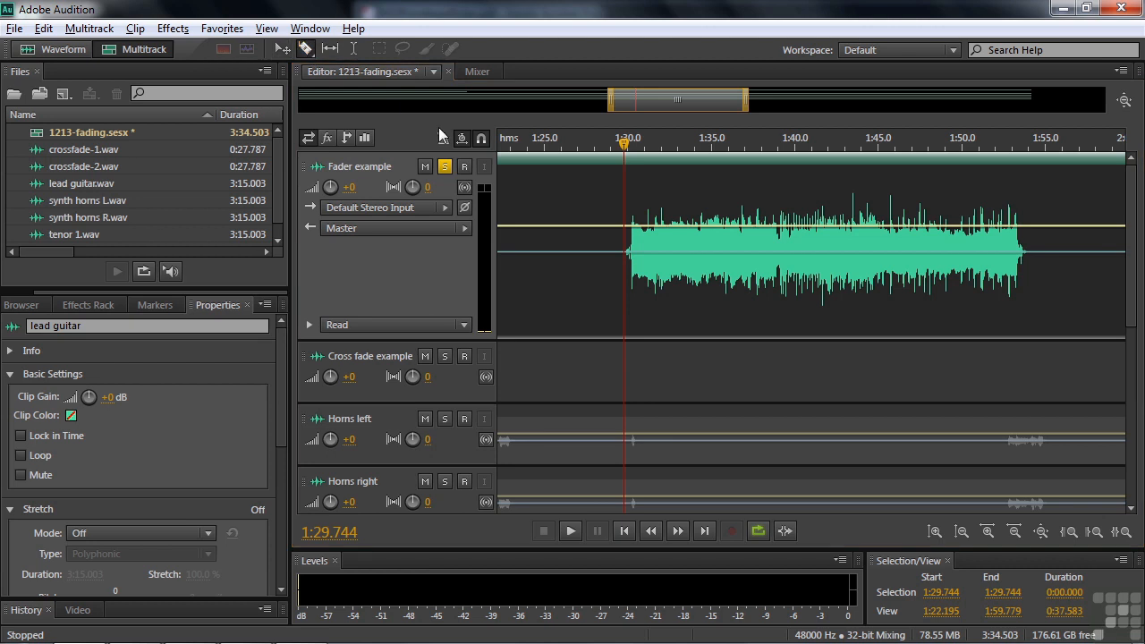
pyautogui.click(622, 194)
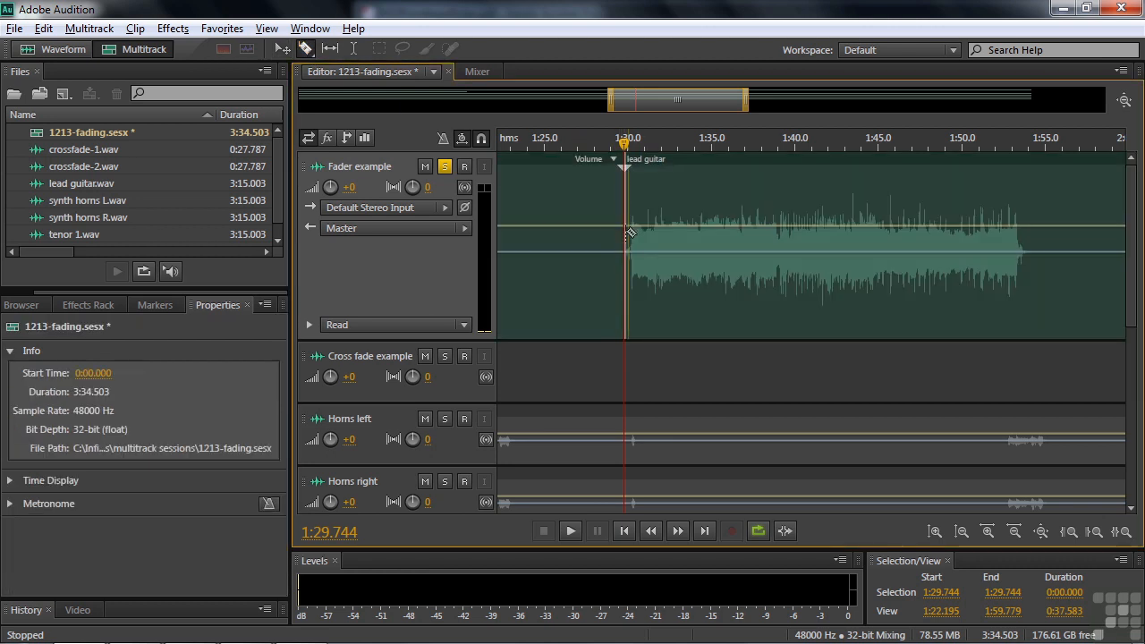
# Step: Split the lead guitar clip again right after the loud passage, at about 1:53.94, and return to the Move tool
pyautogui.moveTo(623, 147); pyautogui.dragTo(1028, 186)
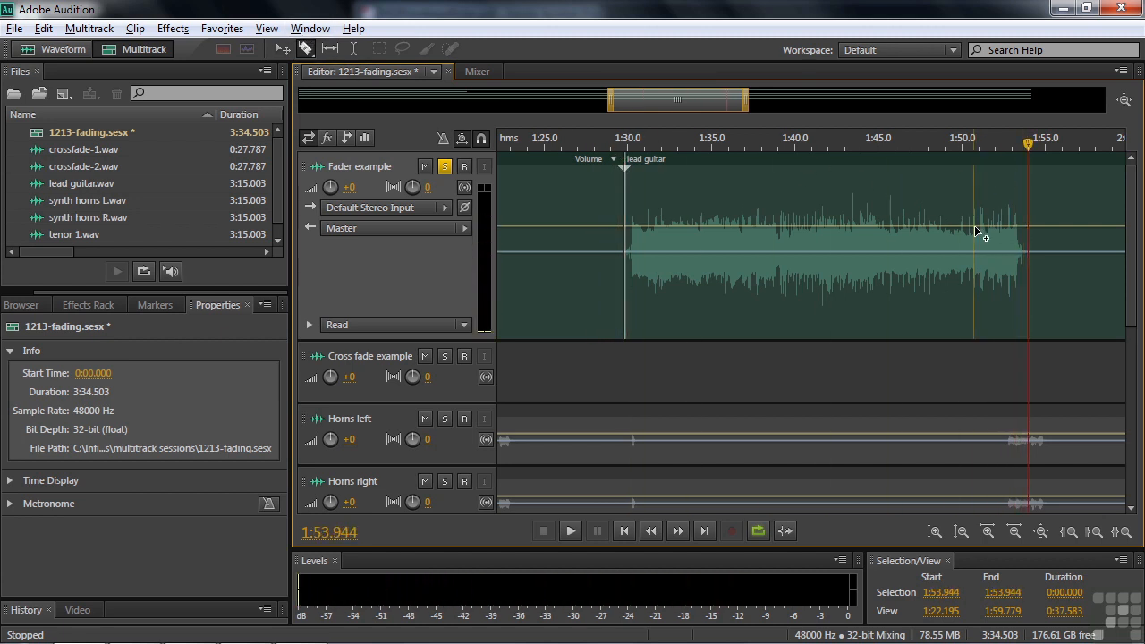
pyautogui.click(1030, 208)
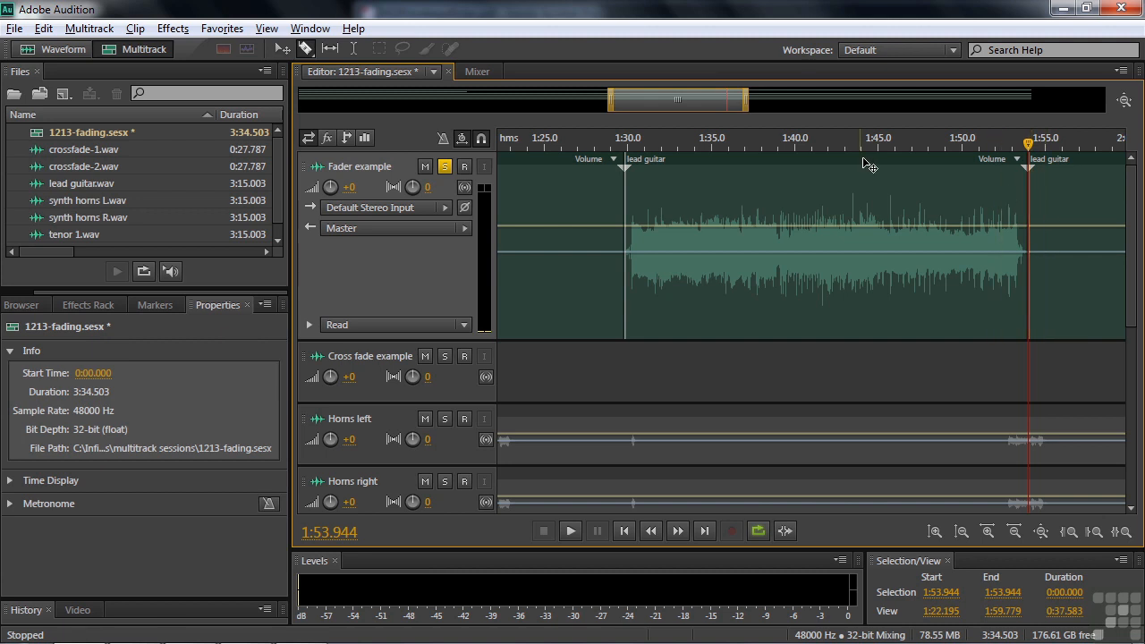
pyautogui.click(280, 50)
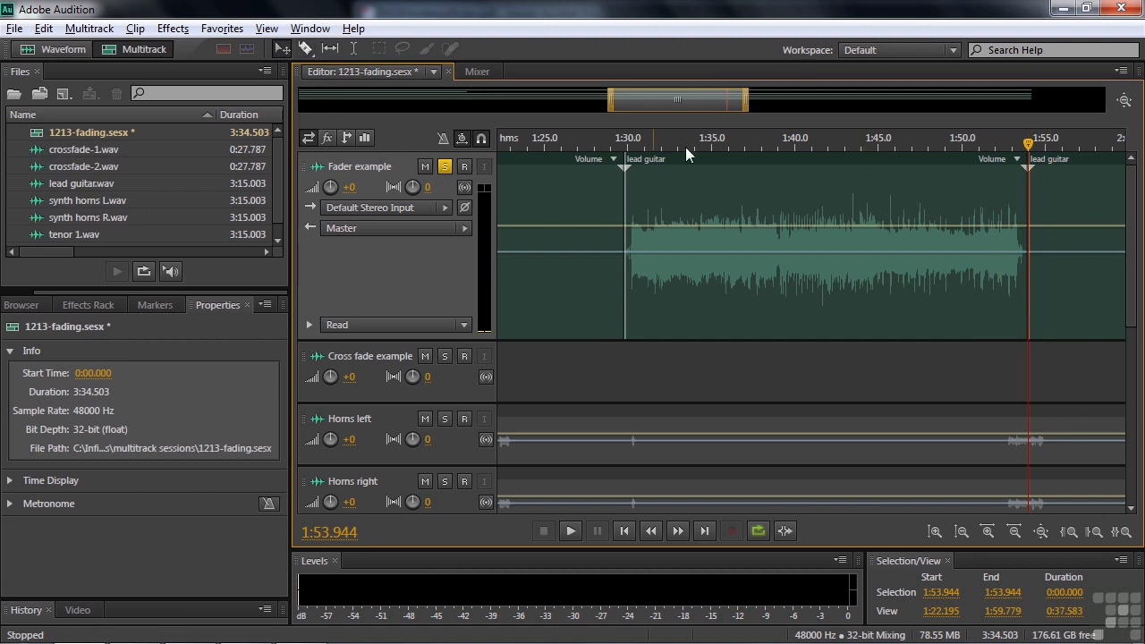
# Step: Add a curved fade-in of about 1.5 seconds to the middle lead guitar clip and audition it from about 1:29.42
pyautogui.click(740, 164)
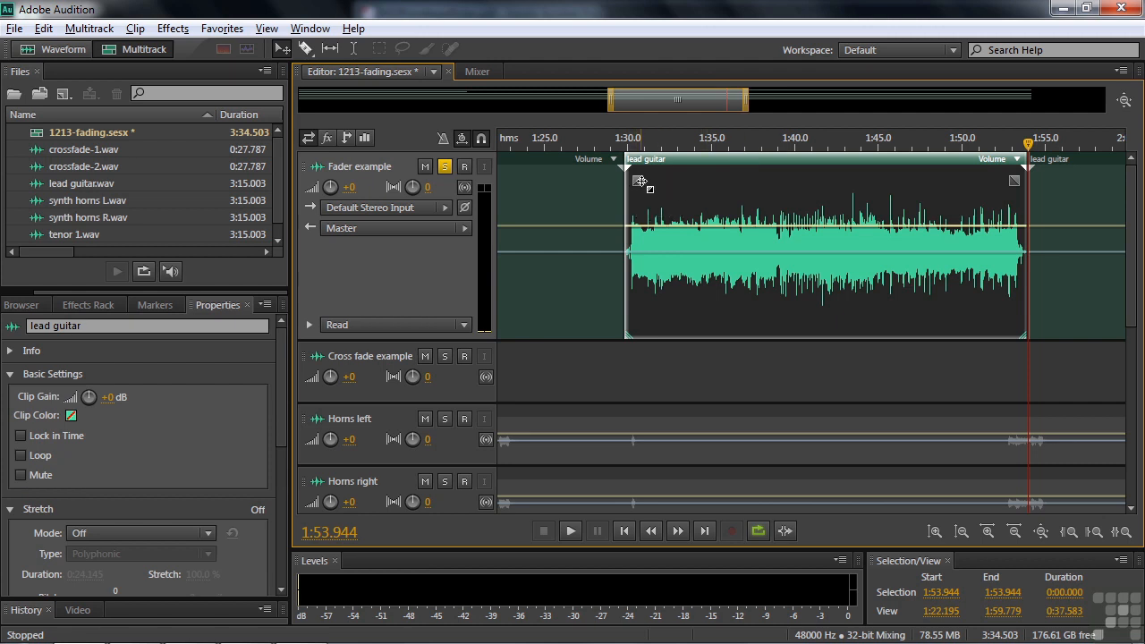
pyautogui.moveTo(637, 182)
pyautogui.mouseDown()
pyautogui.moveTo(685, 186)
pyautogui.moveTo(683, 217)
pyautogui.mouseUp()
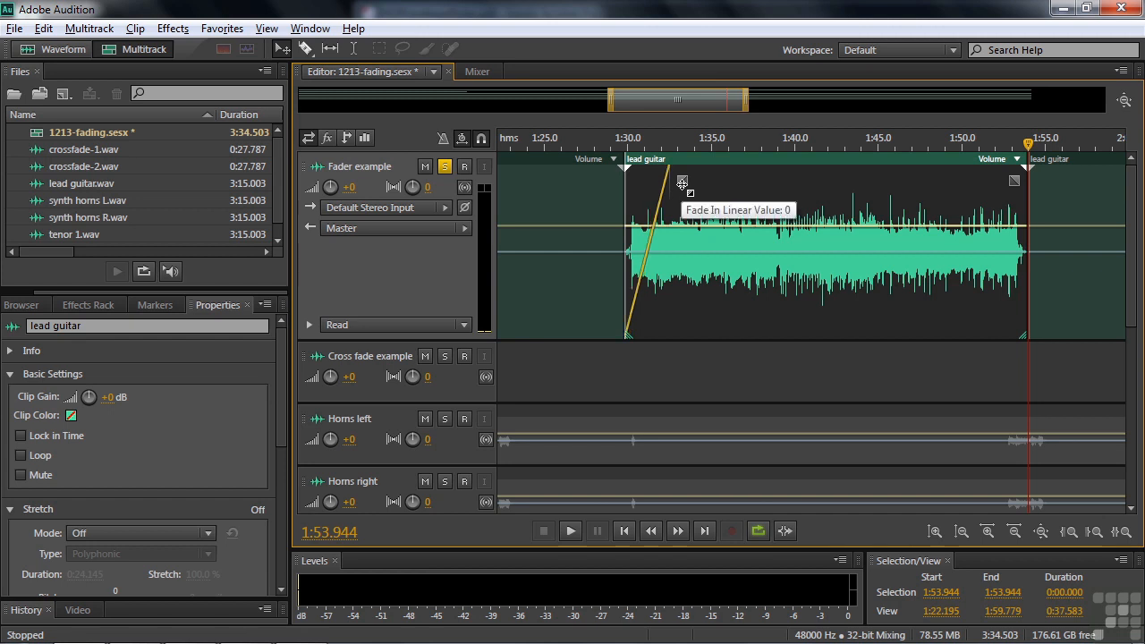
pyautogui.moveTo(682, 184); pyautogui.dragTo(652, 168)
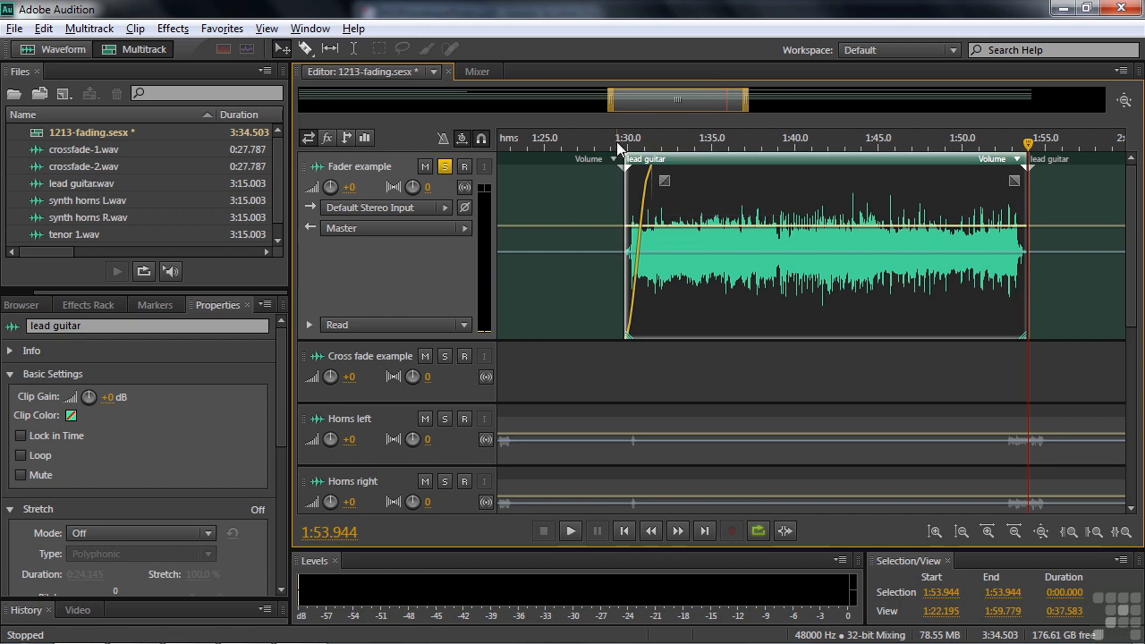
pyautogui.click(618, 147)
pyautogui.press('space')
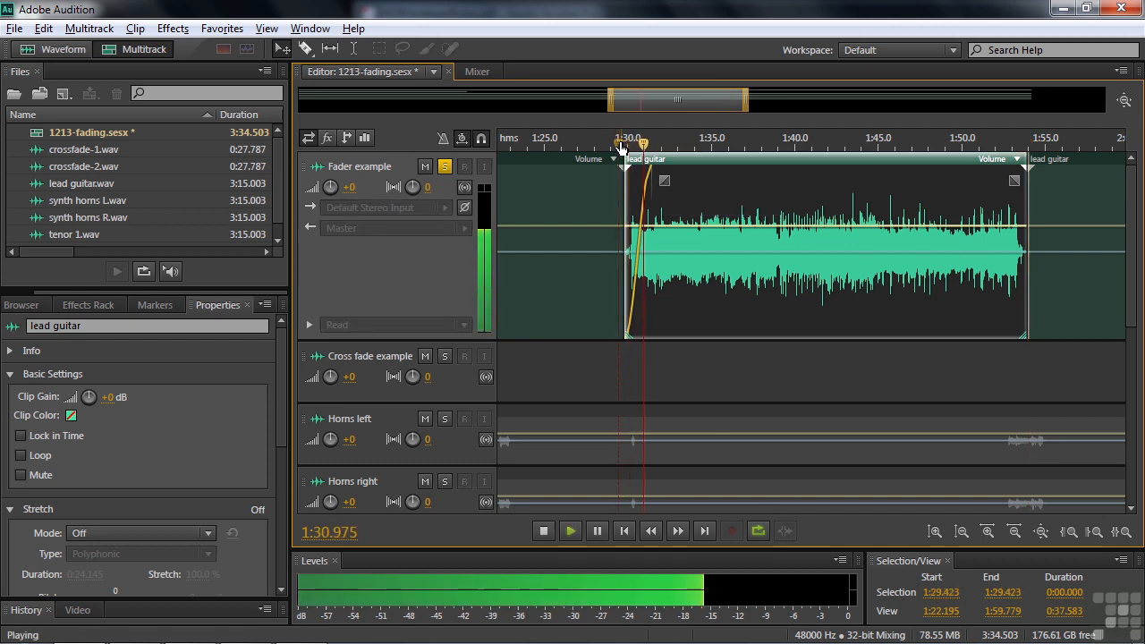
pyautogui.press('space')
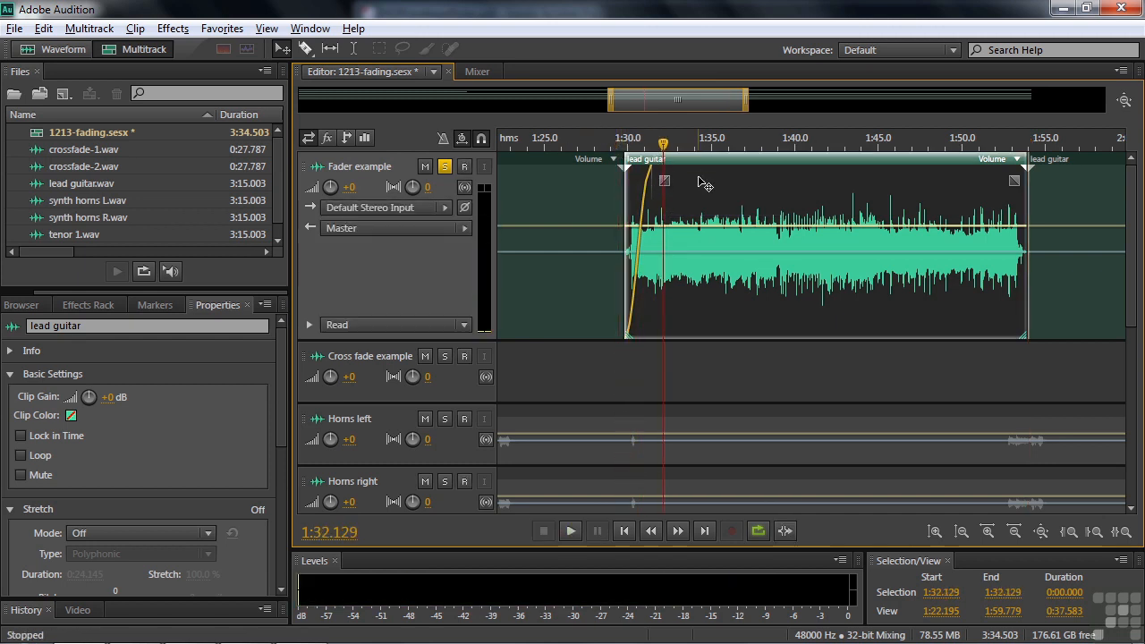
# Step: Lengthen the middle clip's fade-in to about 3 seconds and play it back from the clip's start
pyautogui.moveTo(665, 182); pyautogui.dragTo(625, 153)
pyautogui.press('space')
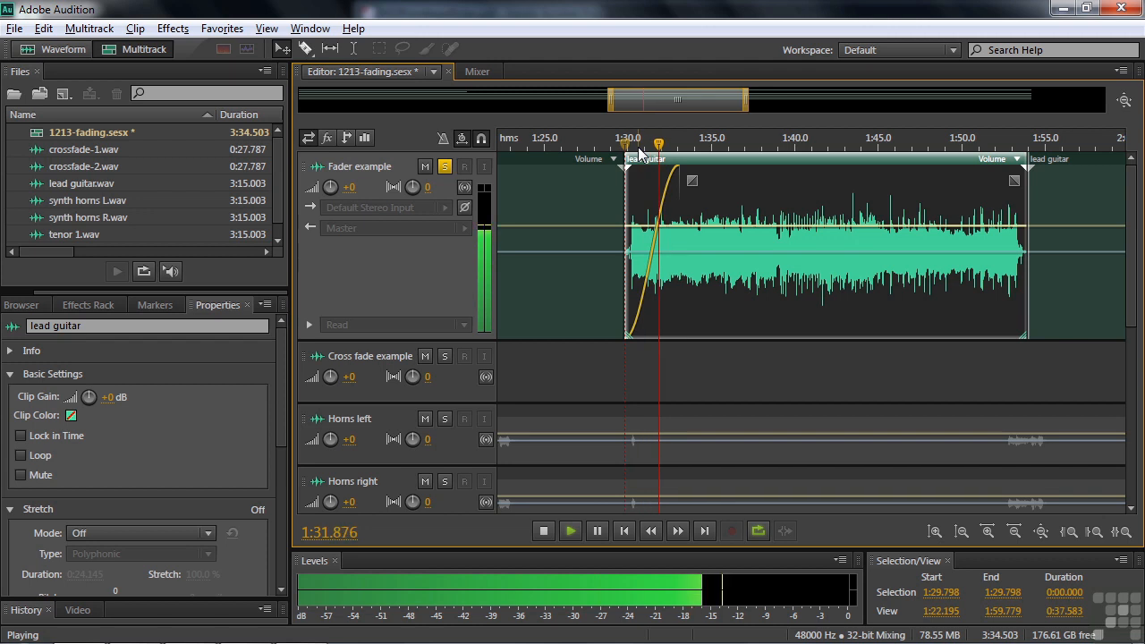
pyautogui.press('space')
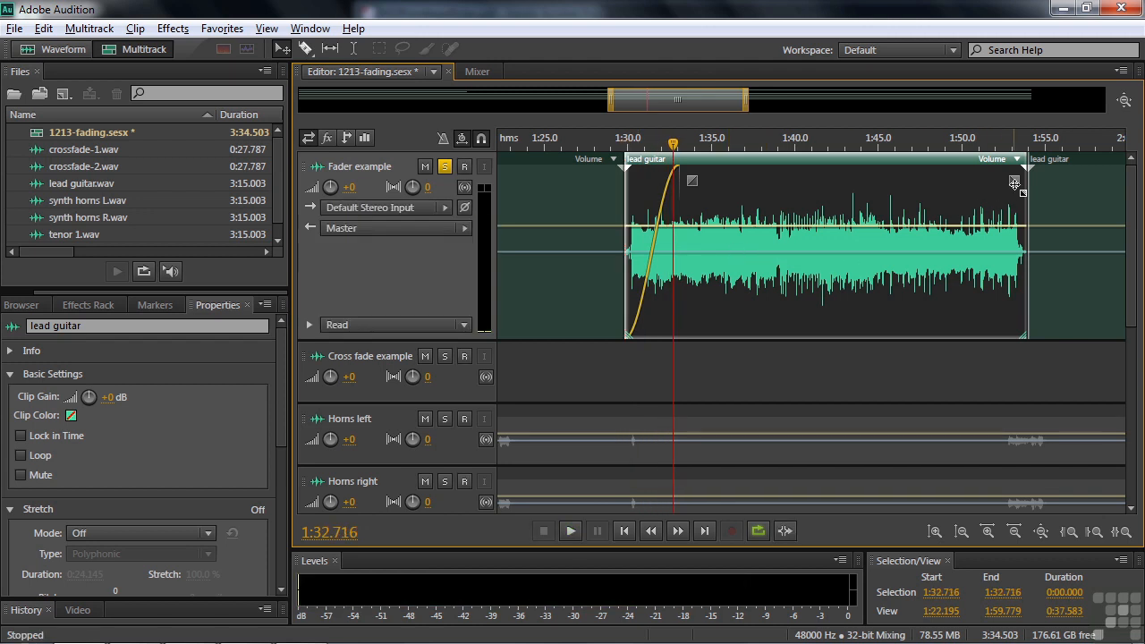
# Step: Add a cosine fade-out of about 3 seconds to the middle lead guitar clip and audition it from about 1:50.6
pyautogui.moveTo(1014, 182); pyautogui.dragTo(963, 181)
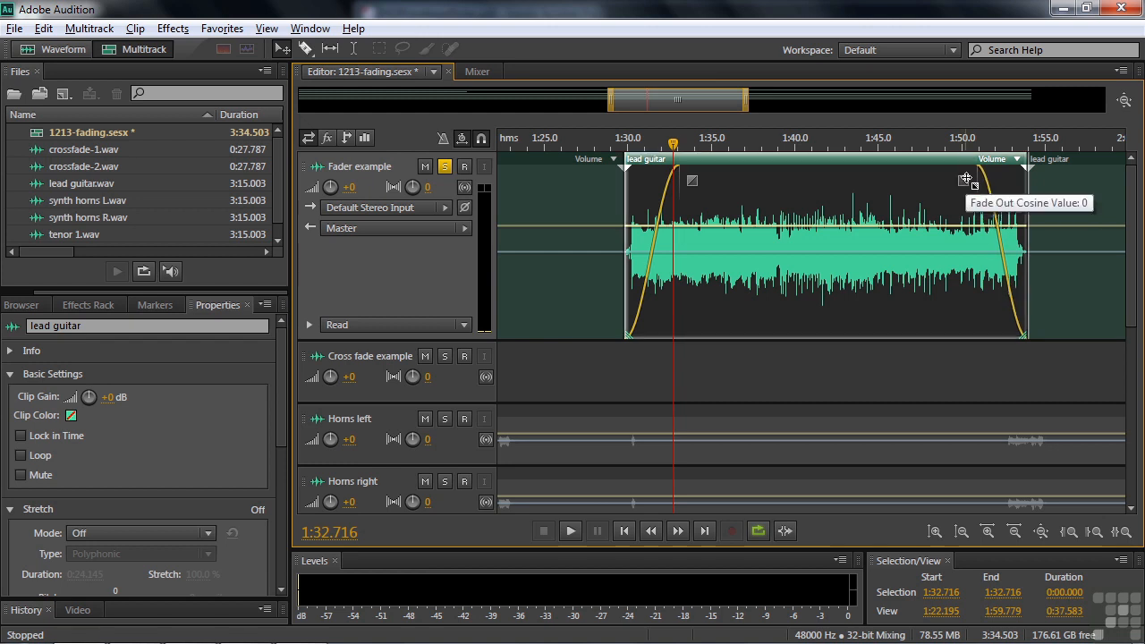
pyautogui.click(973, 141)
pyautogui.press('space')
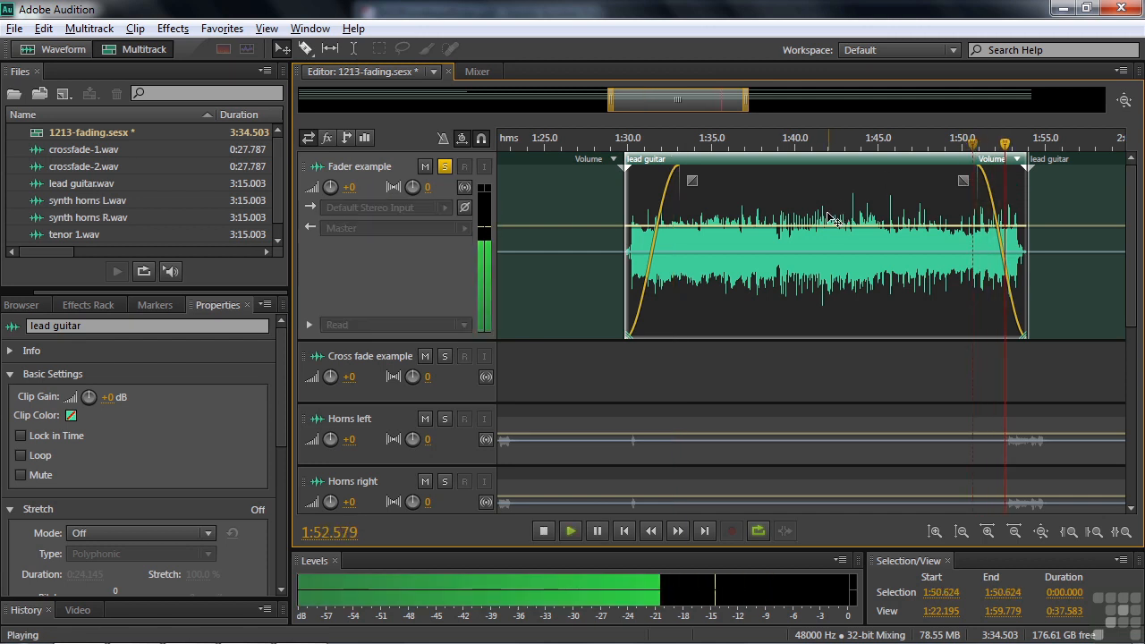
pyautogui.press('space')
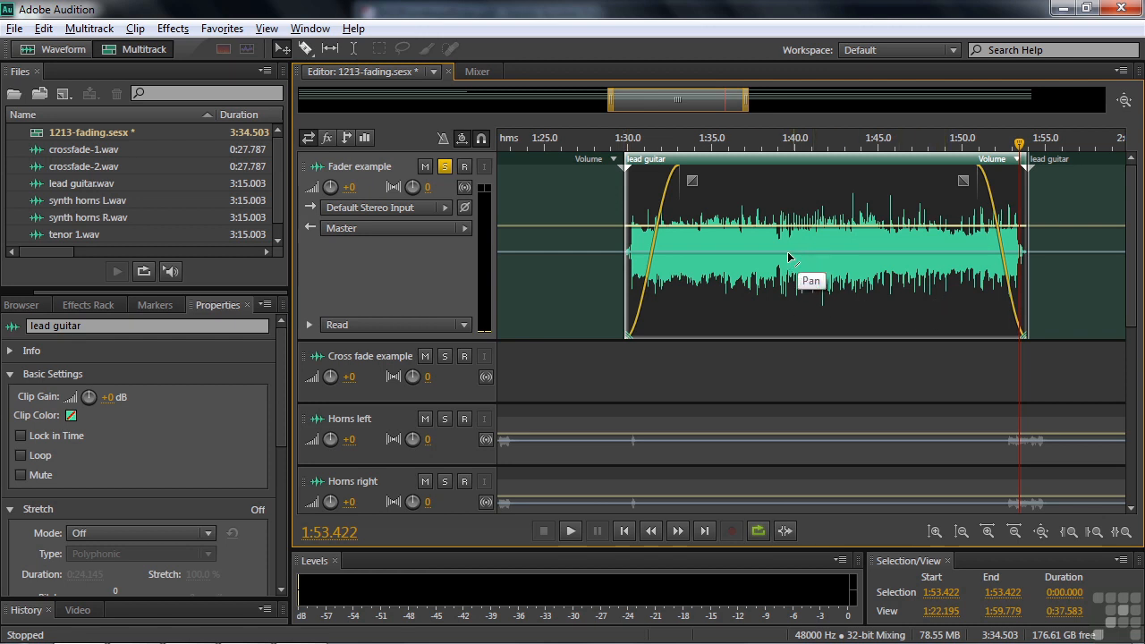
# Step: Unsolo the Fader example track, reduce its height, and show the full session timeline
pyautogui.click(445, 166)
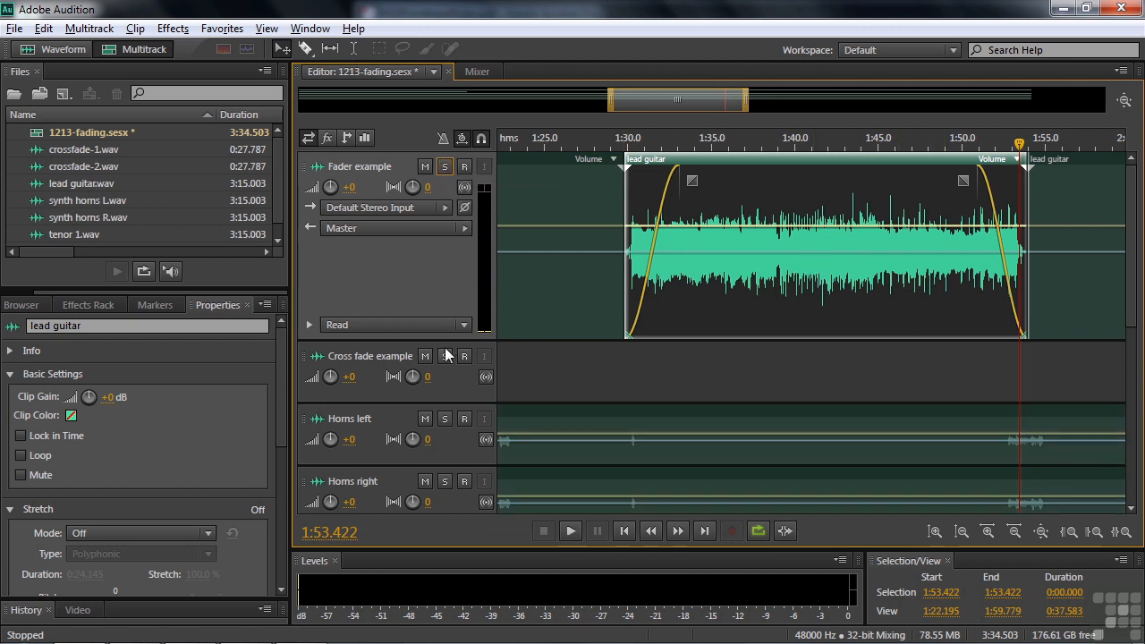
pyautogui.moveTo(445, 340); pyautogui.dragTo(484, 196)
pyautogui.press('\\')
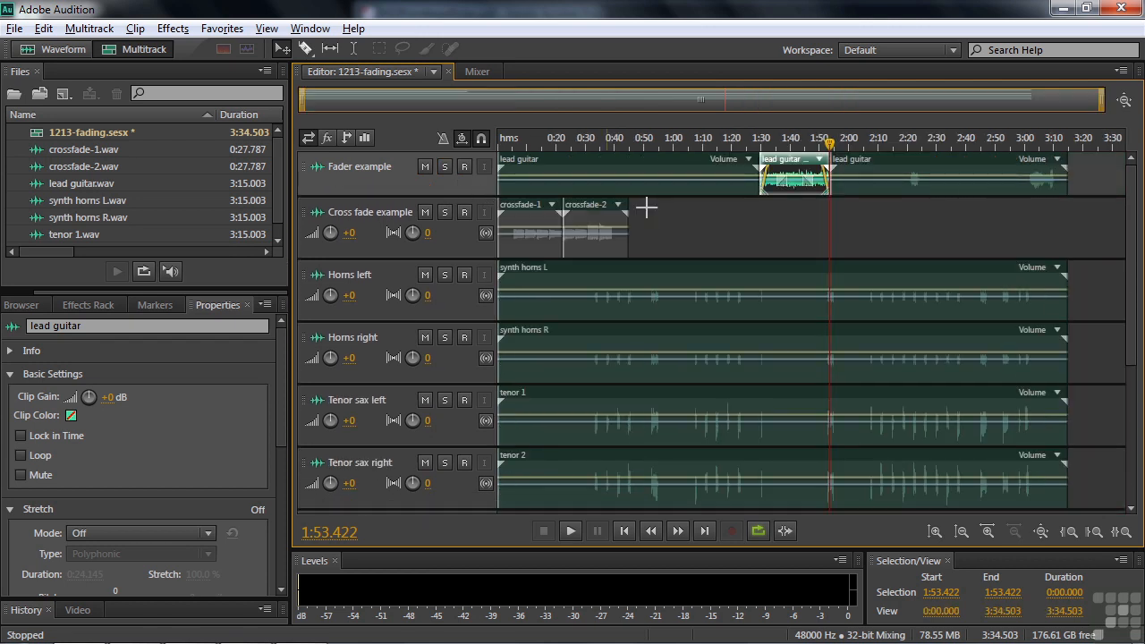
# Step: Solo the Cross fade example track and play the transition from crossfade-1 to crossfade-2, starting at about 0:17.4
pyautogui.click(569, 211)
pyautogui.click(539, 215)
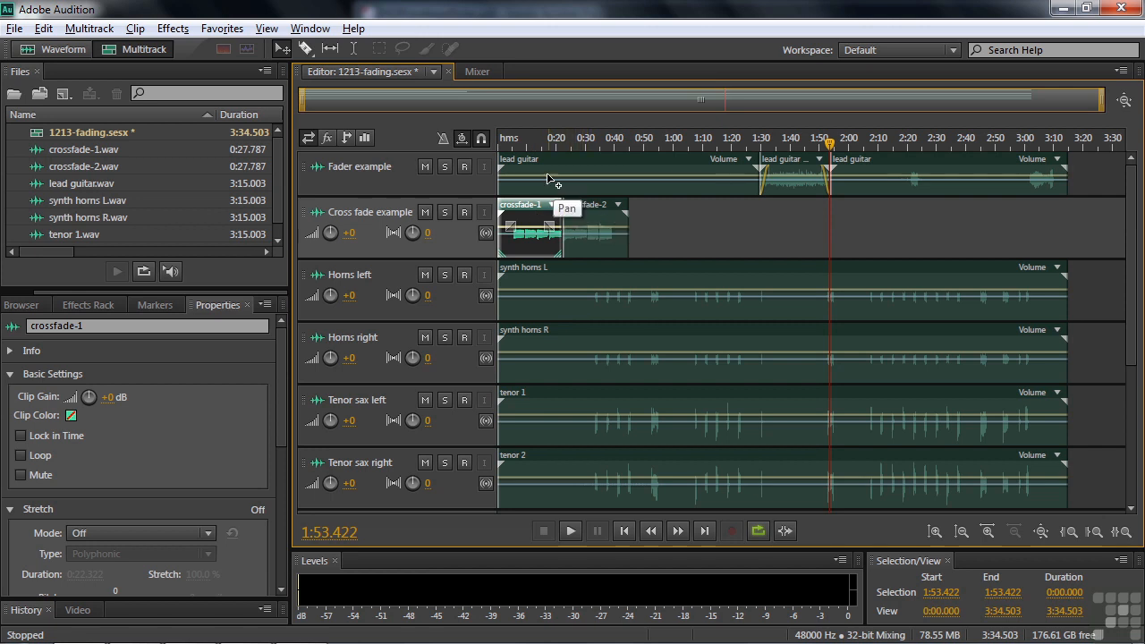
pyautogui.moveTo(506, 138); pyautogui.dragTo(639, 191)
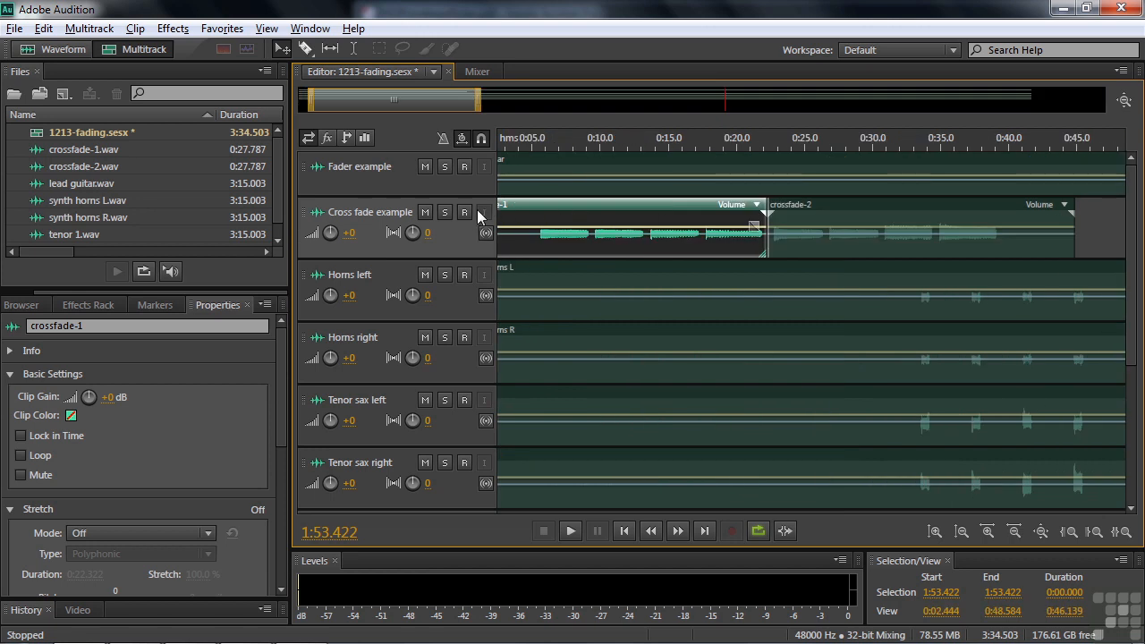
pyautogui.click(445, 213)
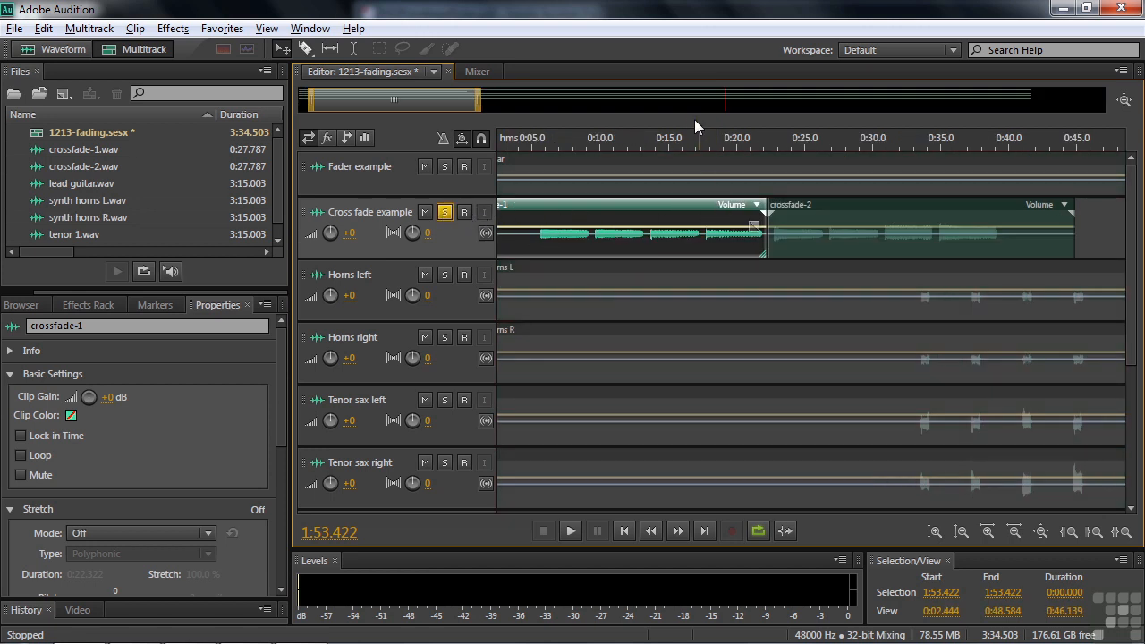
pyautogui.click(702, 148)
pyautogui.press('space')
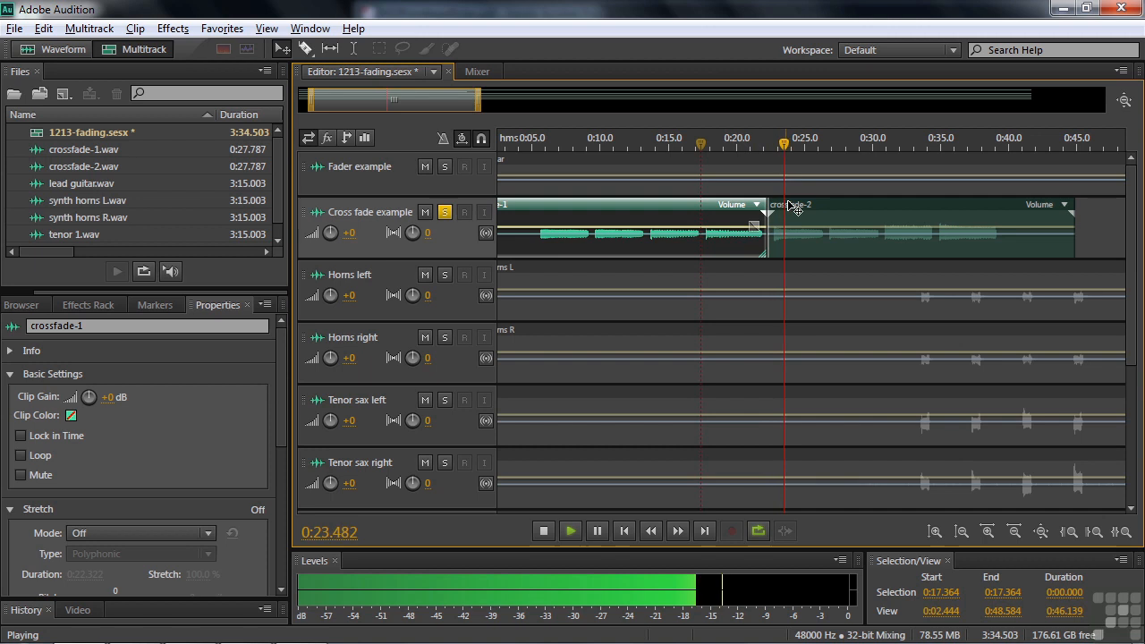
pyautogui.press('space')
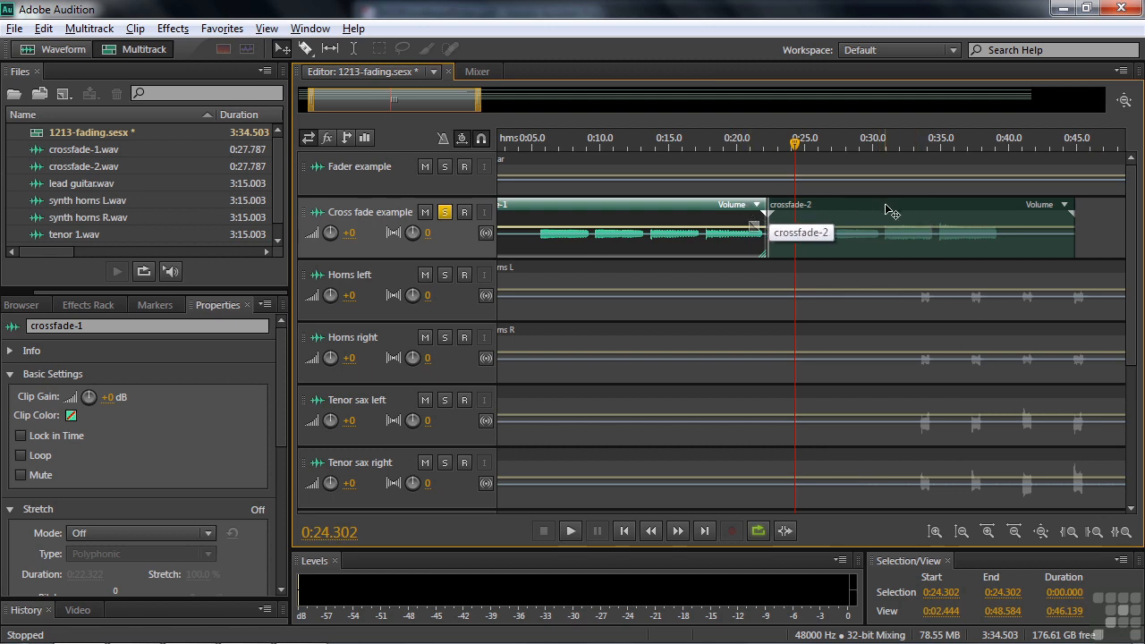
# Step: Move crossfade-2 earlier to overlap the end of crossfade-1 by about 9 seconds and audition the crossfade from about 0:12.2
pyautogui.click(891, 212)
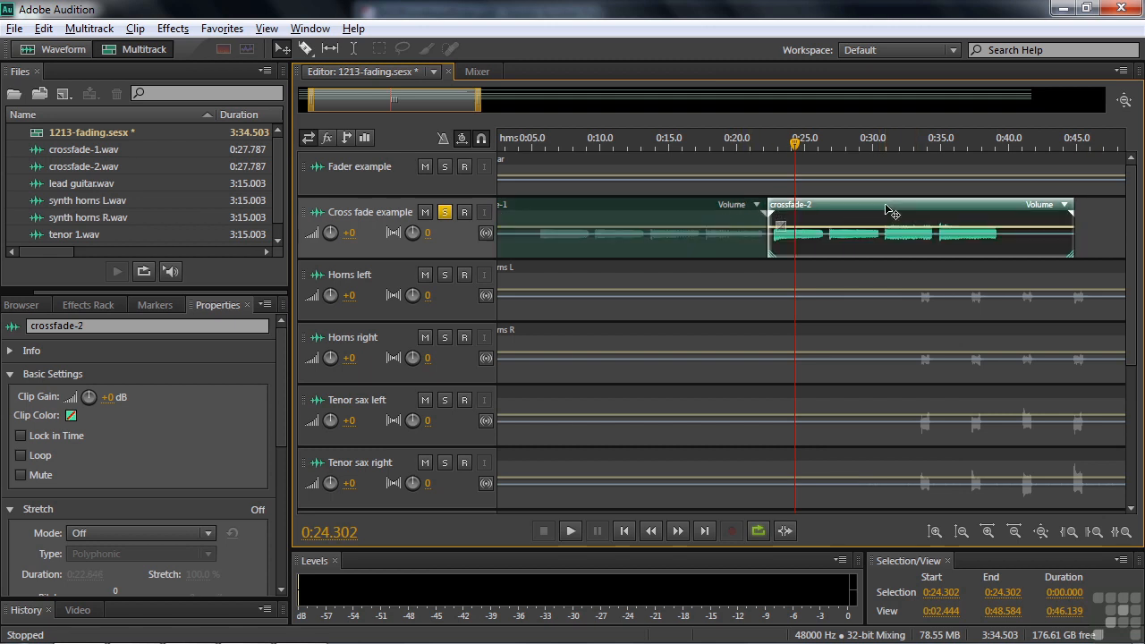
pyautogui.moveTo(891, 212); pyautogui.dragTo(779, 233)
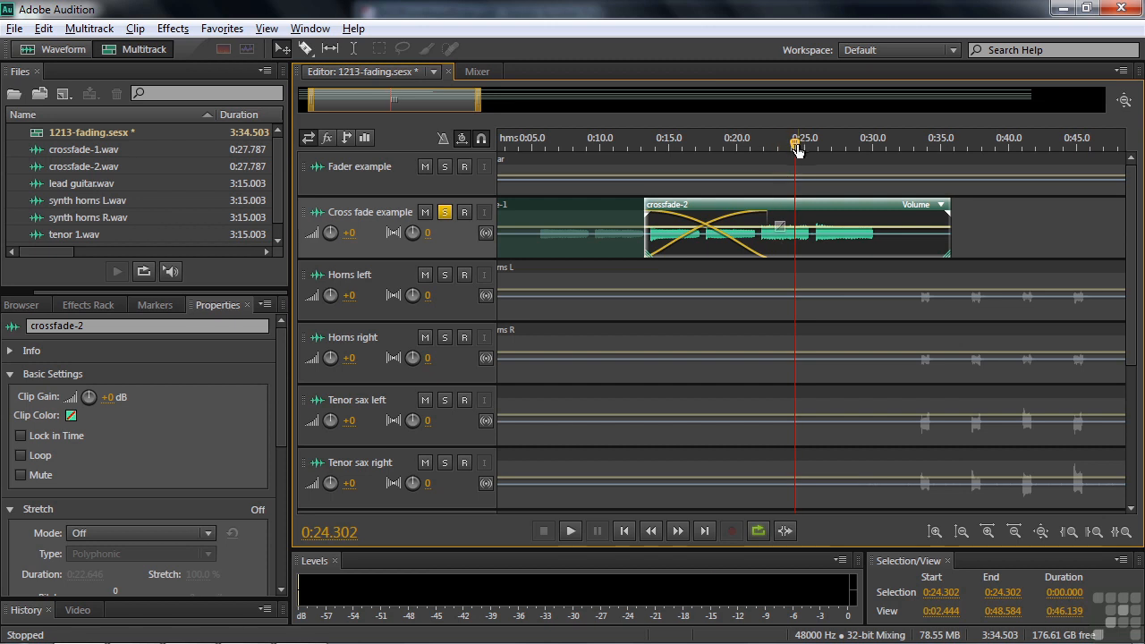
pyautogui.moveTo(797, 150); pyautogui.dragTo(643, 195)
pyautogui.moveTo(643, 149); pyautogui.dragTo(631, 151)
pyautogui.press('space')
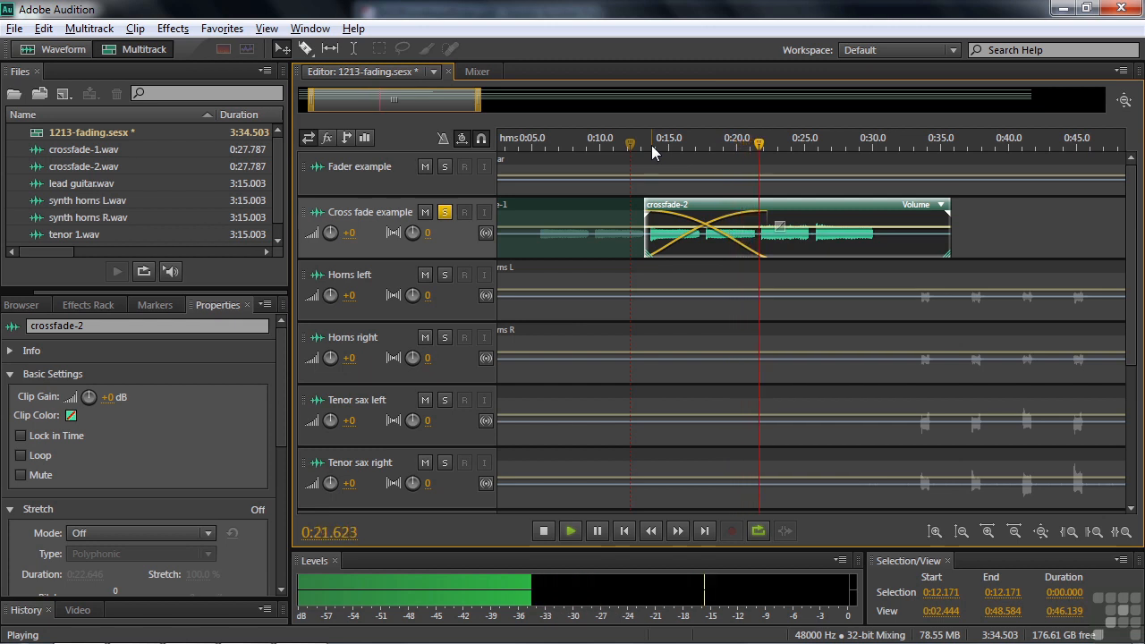
pyautogui.press('space')
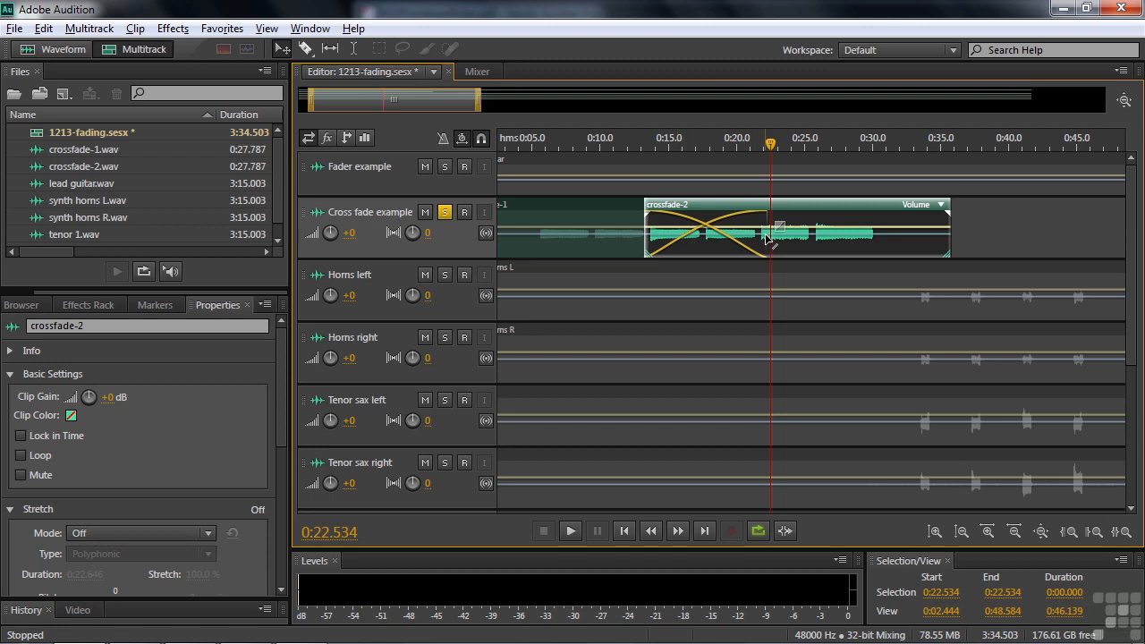
# Step: Shorten the crossfade between crossfade-1 and crossfade-2 slightly, to about 8.3 seconds
pyautogui.moveTo(778, 227); pyautogui.dragTo(769, 229)
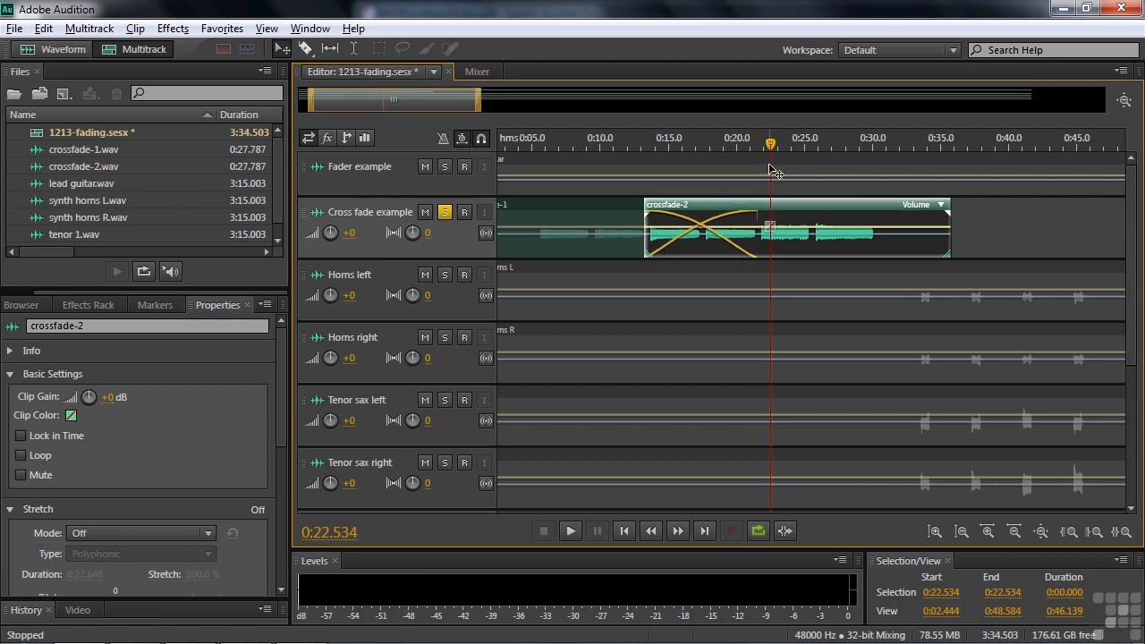
# Step: Play the end of the crossfade on the Cross fade example track from about 0:20.2
pyautogui.moveTo(770, 145); pyautogui.dragTo(739, 154)
pyautogui.press('space')
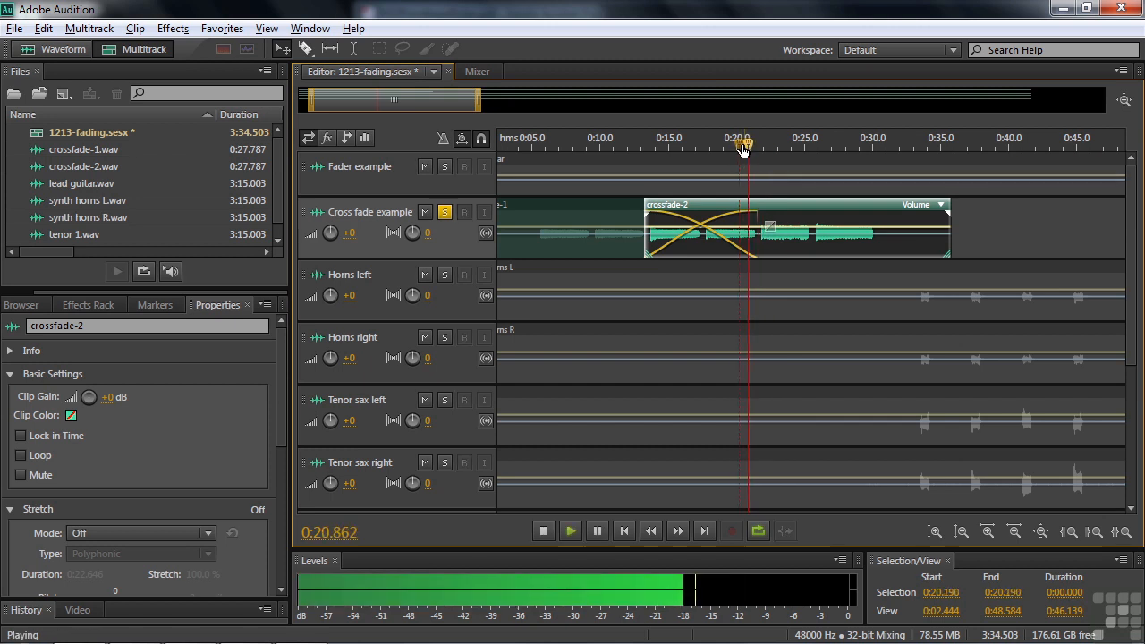
pyautogui.press('space')
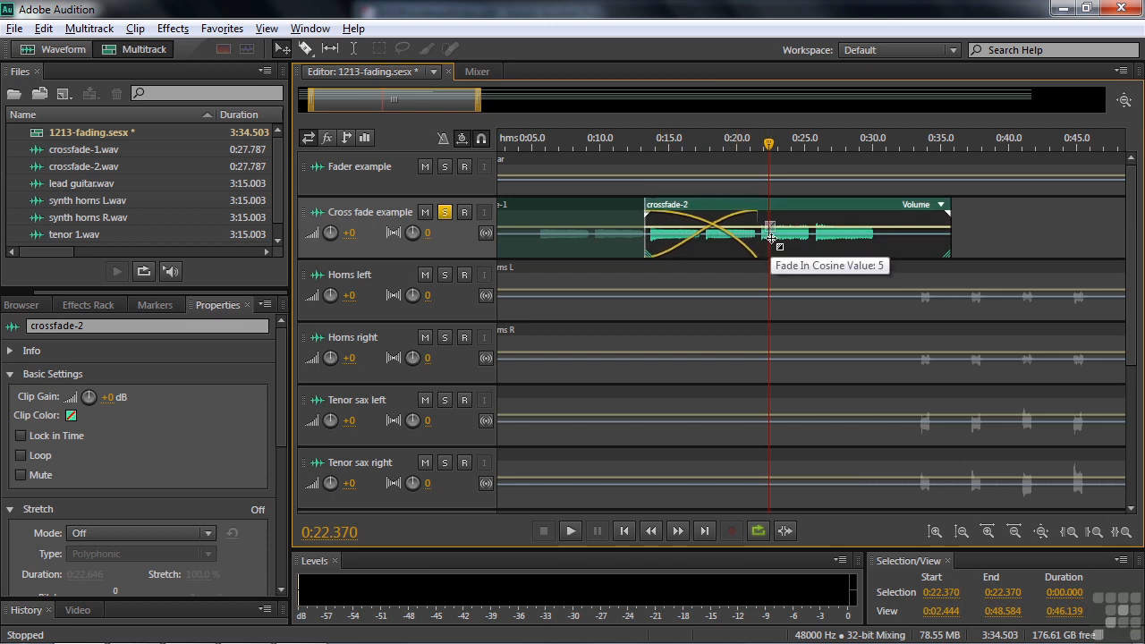
# Step: Reshape the fade curves and slightly lengthen the crossfade between crossfade-1 and crossfade-2, and audition it from about 0:13.2
pyautogui.moveTo(771, 222); pyautogui.dragTo(771, 202)
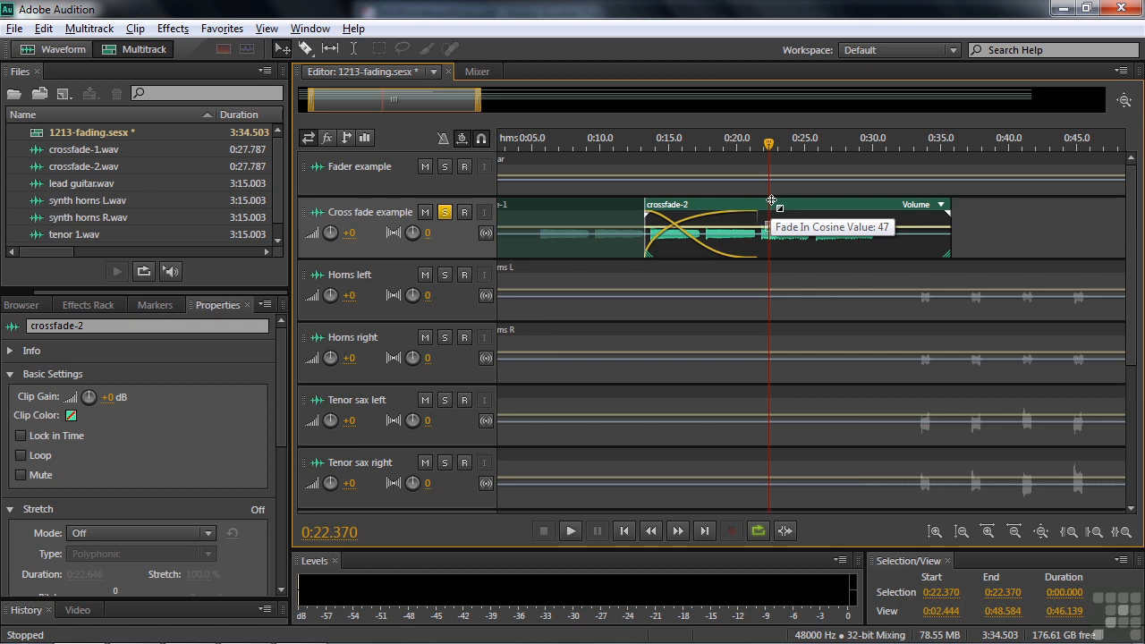
pyautogui.moveTo(770, 202); pyautogui.dragTo(771, 198)
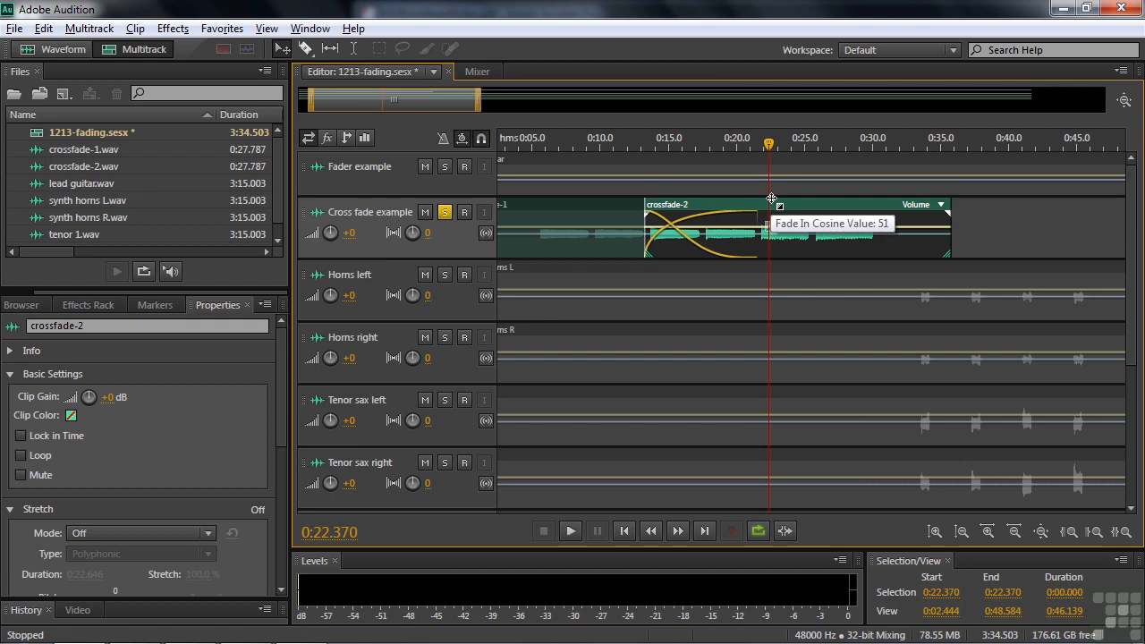
pyautogui.moveTo(771, 198); pyautogui.dragTo(776, 245)
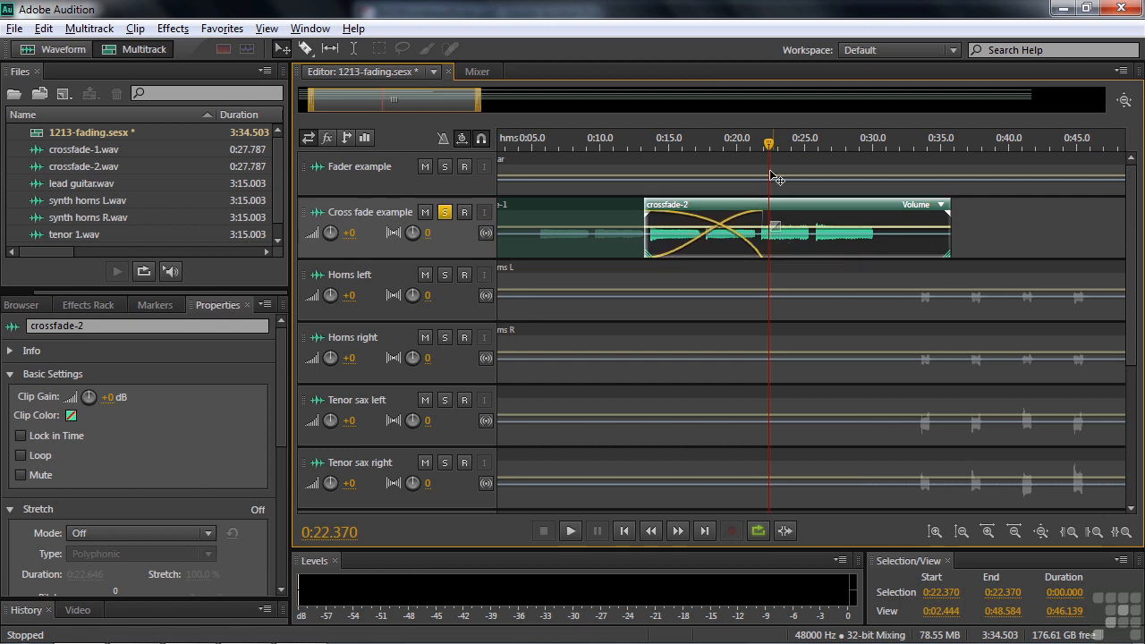
pyautogui.moveTo(769, 144); pyautogui.dragTo(641, 166)
pyautogui.press('space')
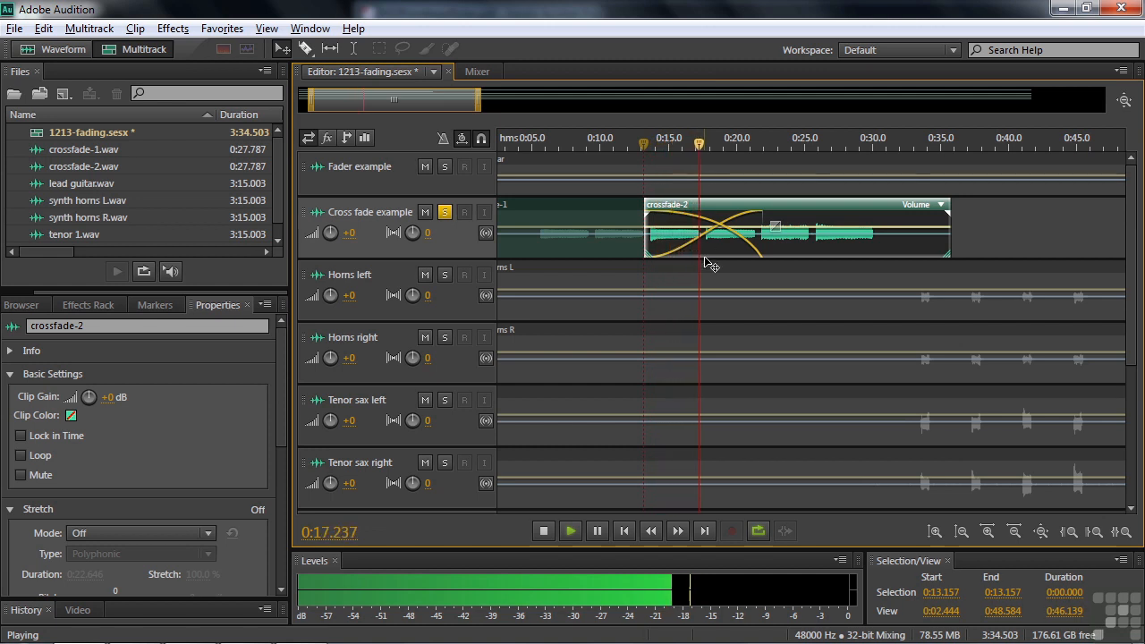
pyautogui.press('space')
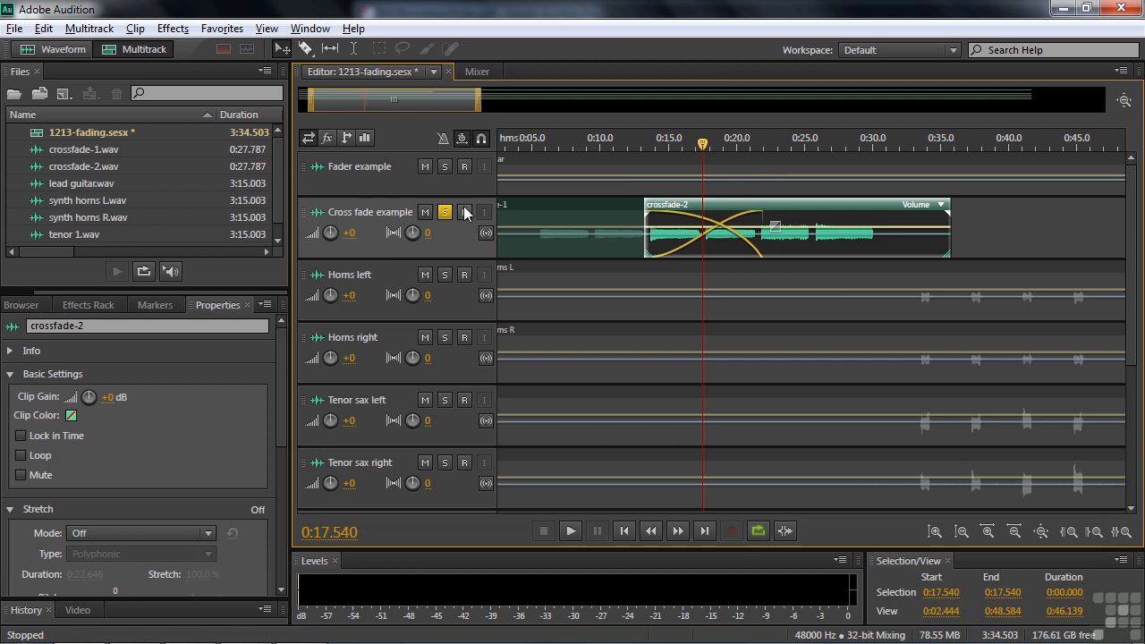
# Step: Unsolo the Cross fade example track, and mute both it and the Fader example track
pyautogui.click(444, 212)
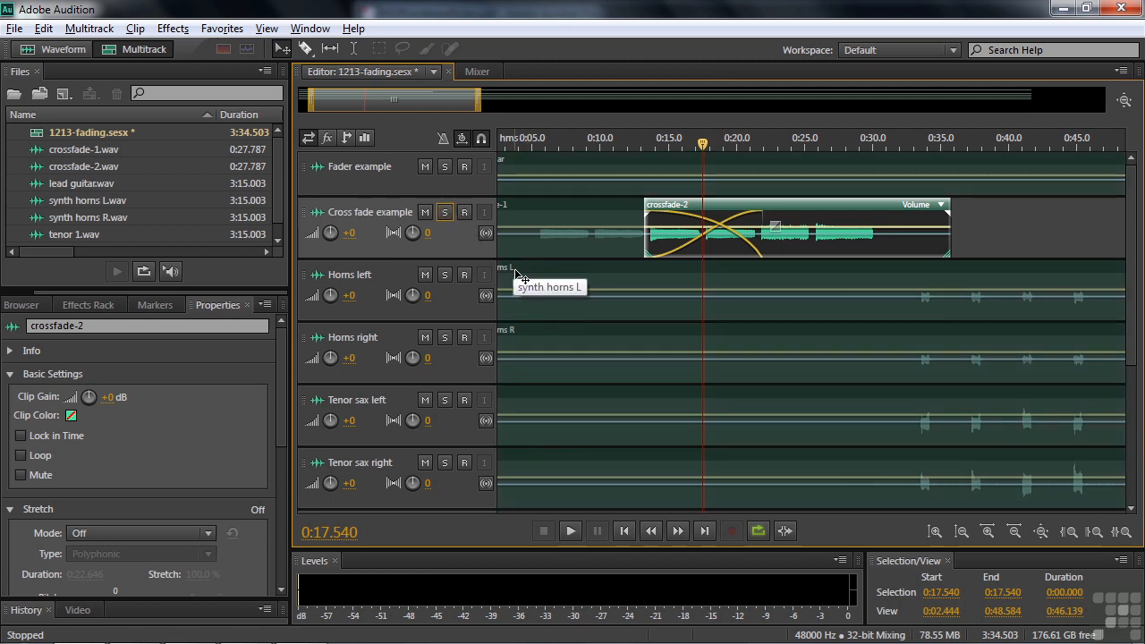
pyautogui.click(425, 212)
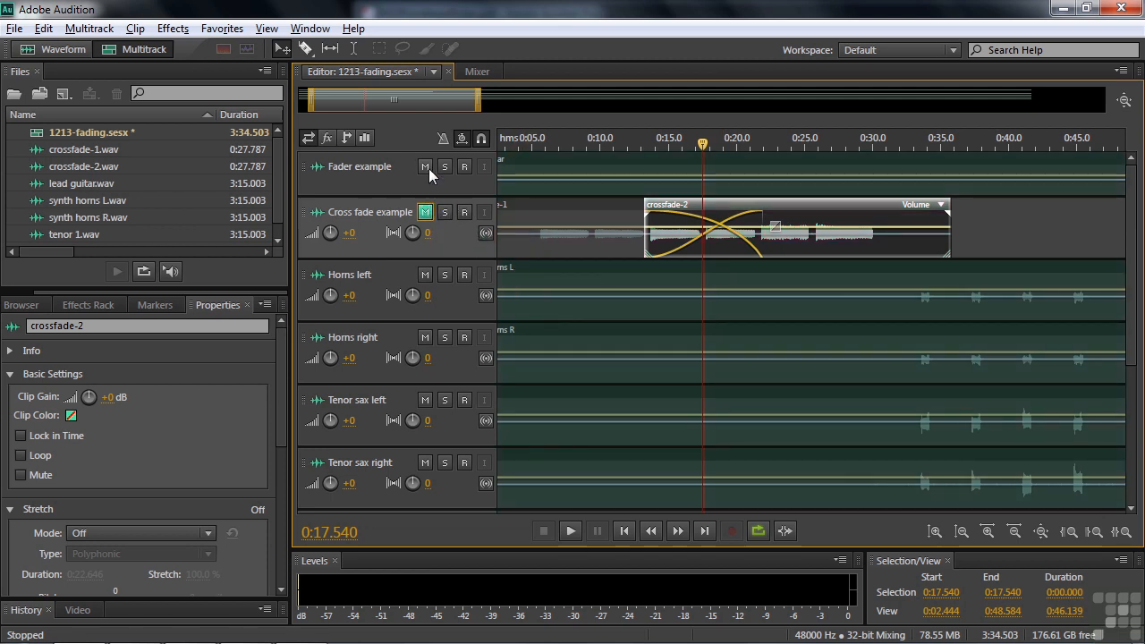
pyautogui.click(426, 167)
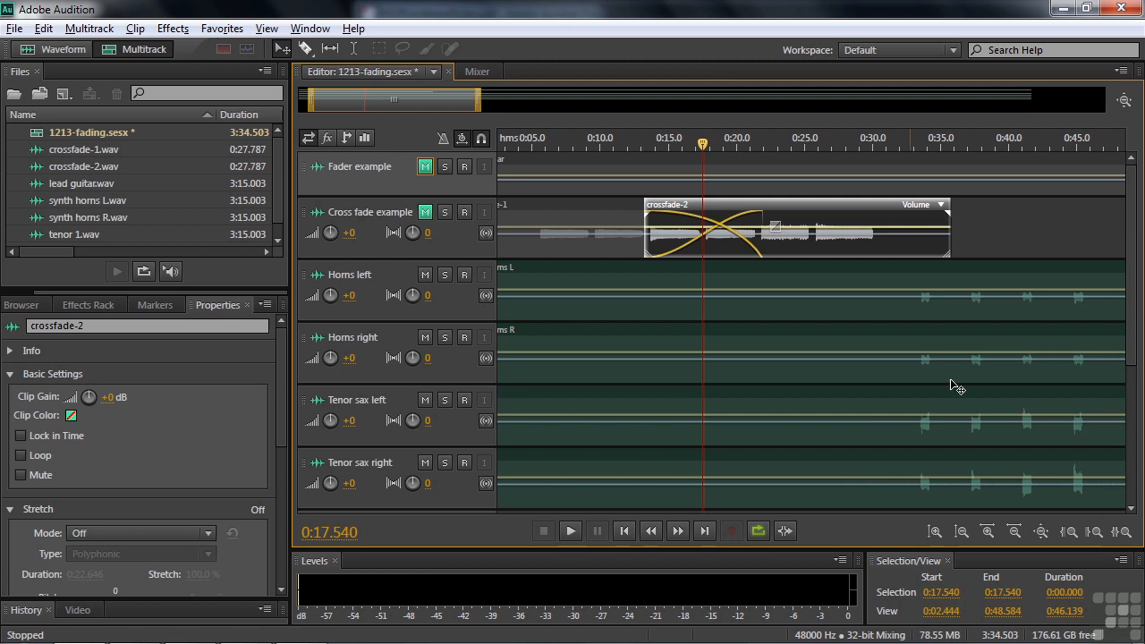
# Step: Play the horn and tenor sax tracks together from about 0:51.9
pyautogui.press('\\')
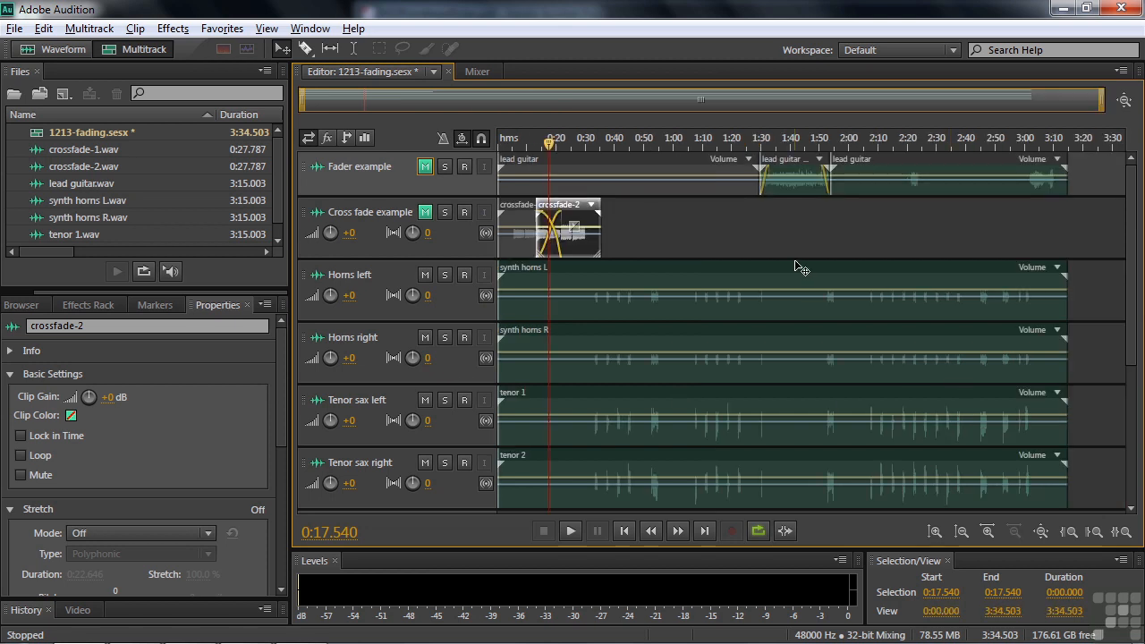
pyautogui.moveTo(549, 143); pyautogui.dragTo(650, 168)
pyautogui.press('space')
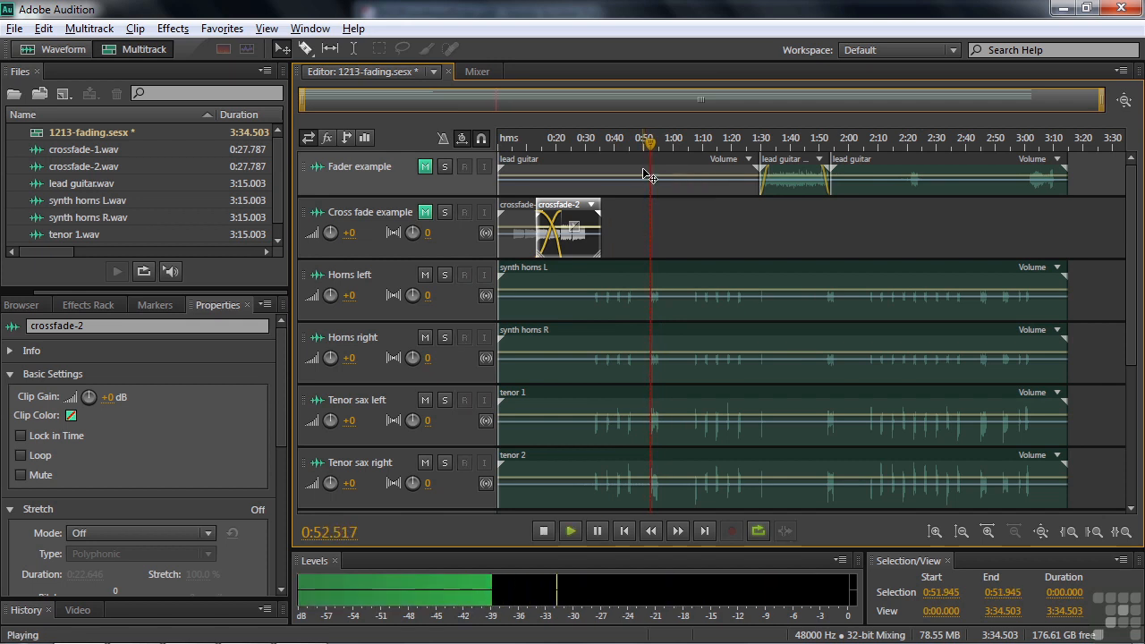
pyautogui.press('space')
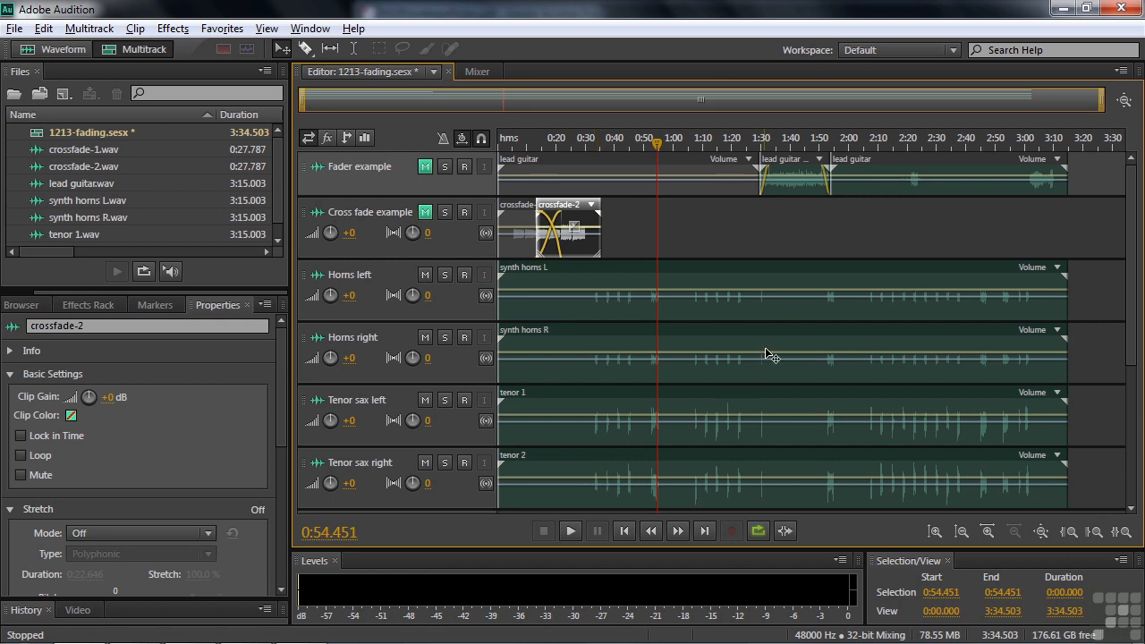
# Step: Select the synth horns L, synth horns R, tenor 1 and tenor 2 clips and open Match Clip Volume for them
pyautogui.click(677, 273)
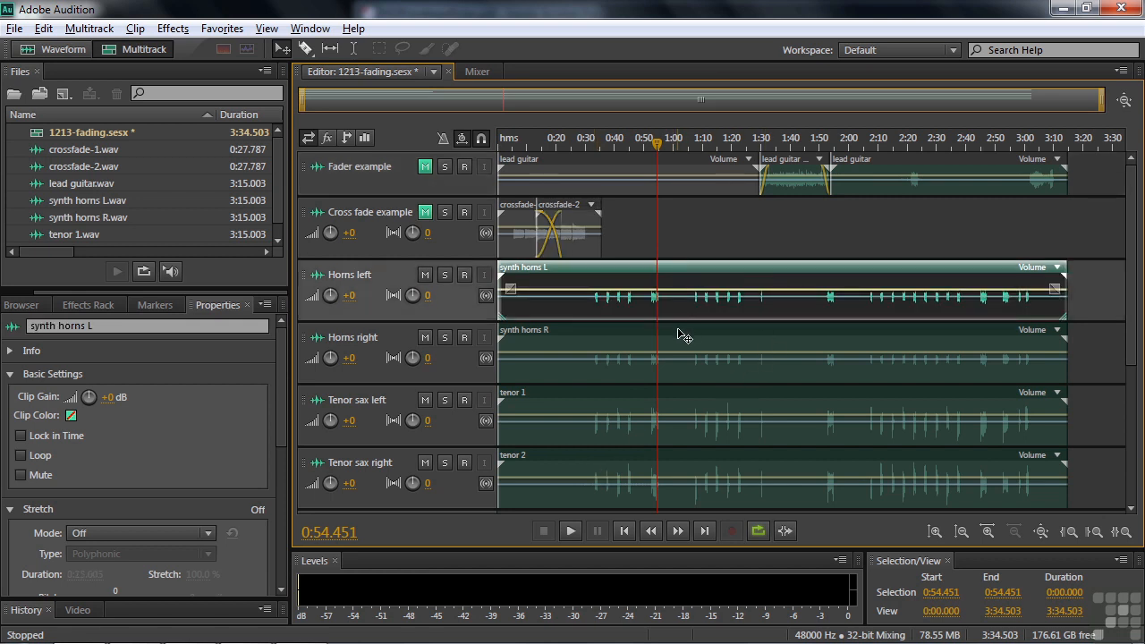
pyautogui.keyDown('ctrl'); pyautogui.click(678, 342); pyautogui.keyUp('ctrl')
pyautogui.keyDown('ctrl'); pyautogui.click(674, 406); pyautogui.keyUp('ctrl')
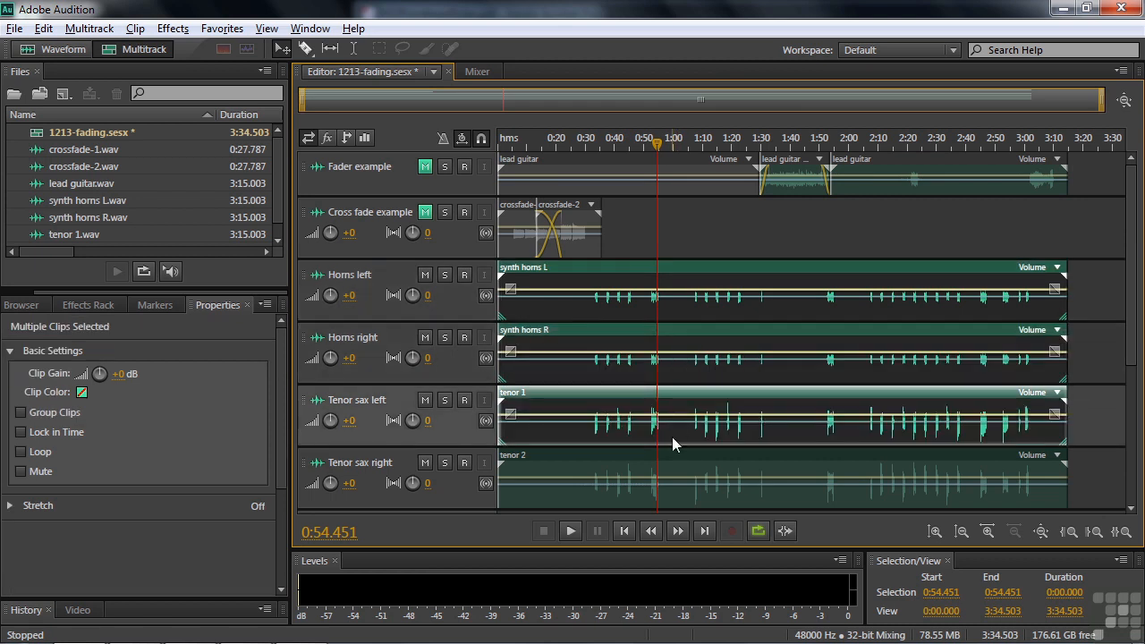
pyautogui.keyDown('ctrl'); pyautogui.click(667, 463); pyautogui.keyUp('ctrl')
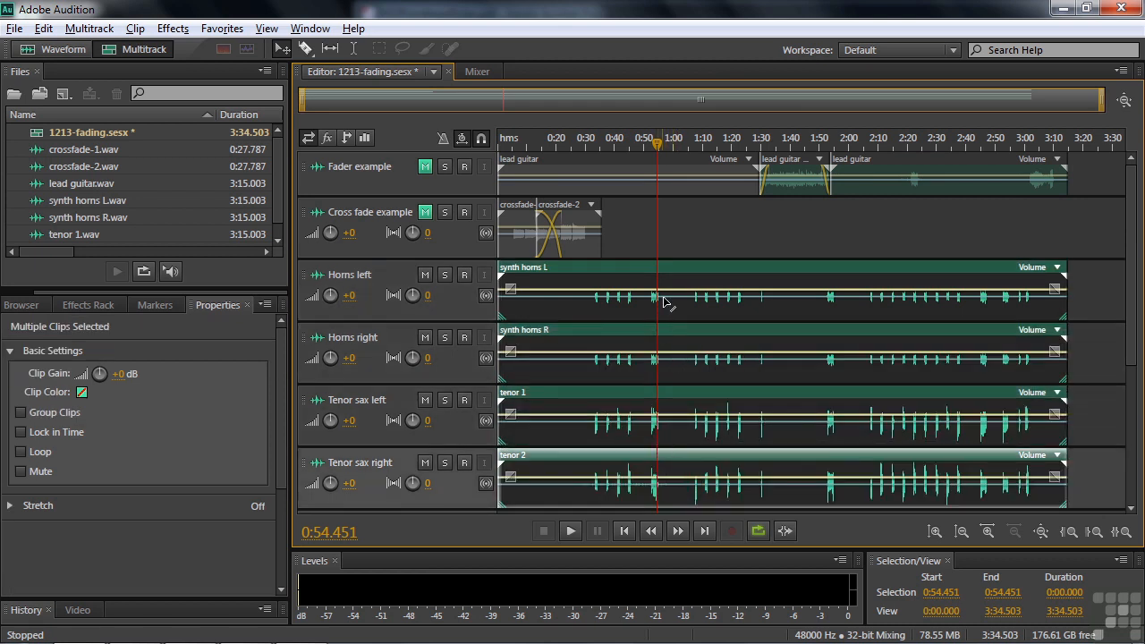
pyautogui.rightClick(626, 273)
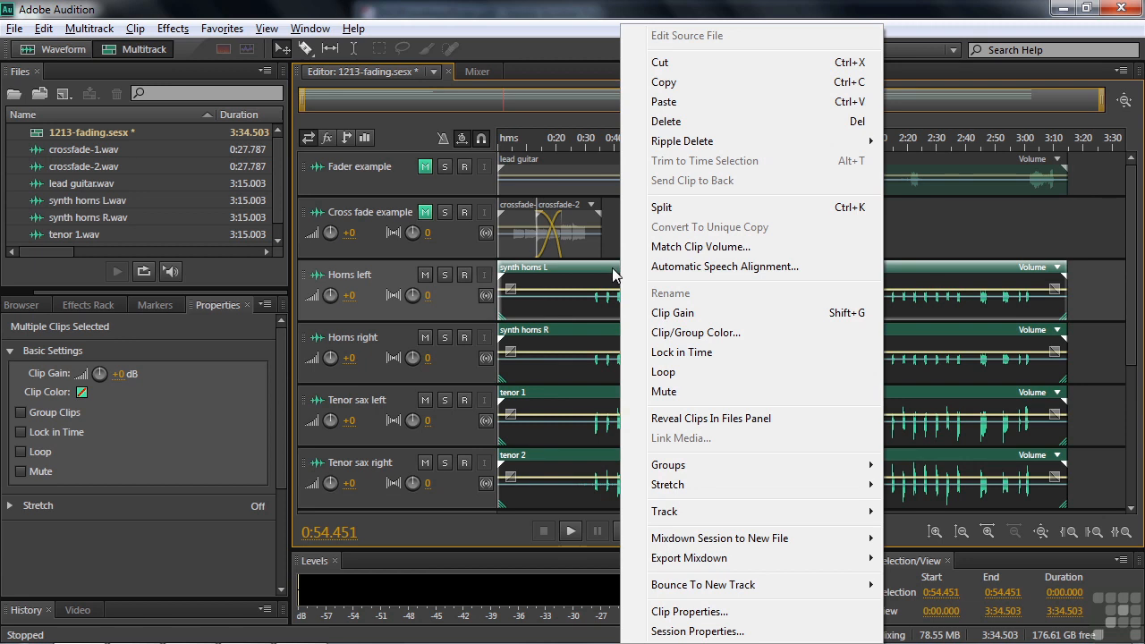
pyautogui.click(683, 251)
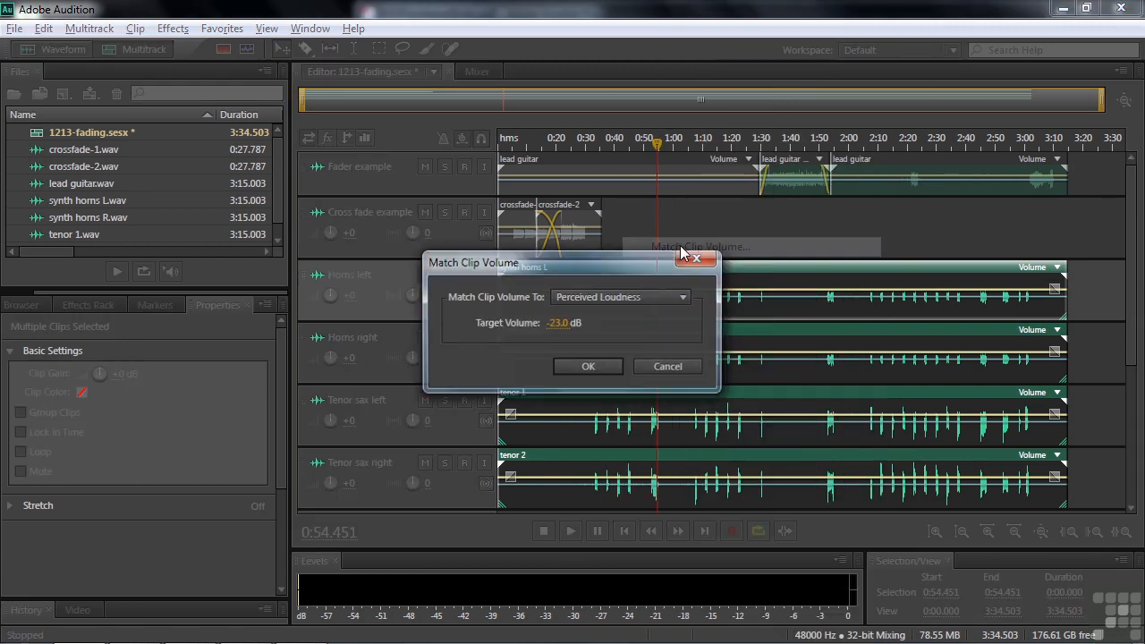
# Step: Try the volume matching methods one after another: ITU-R BS.1770-2 Loudness, True Peak Amplitude, Total RMS Amplitude, Peak Amplitude, Loudness and Perceived Loudness
pyautogui.click(686, 299)
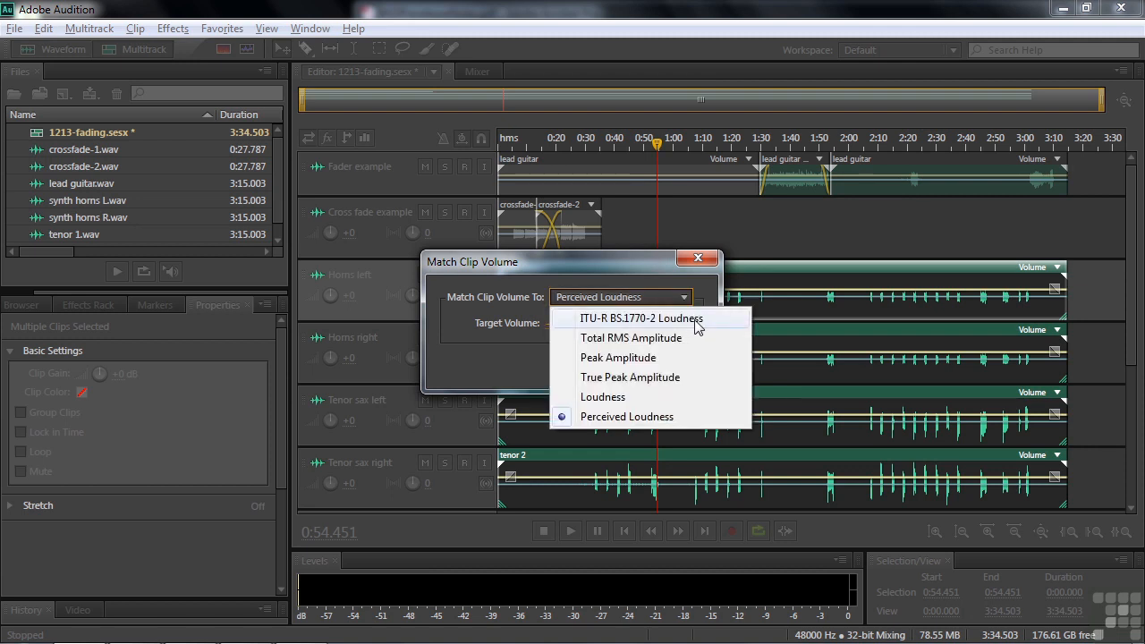
pyautogui.click(694, 320)
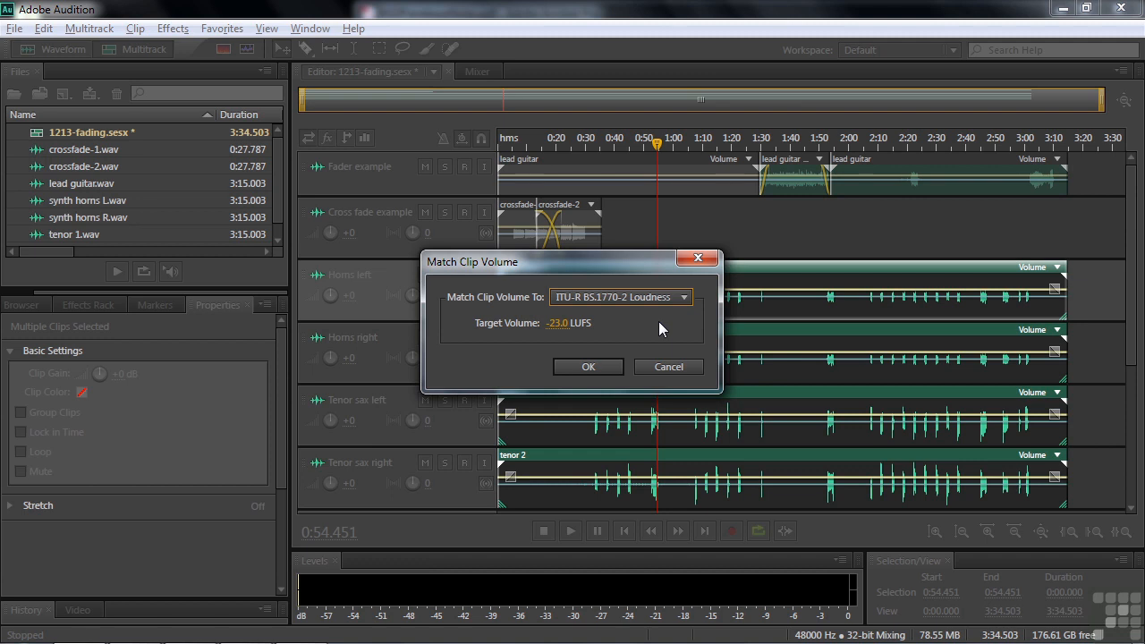
pyautogui.click(686, 298)
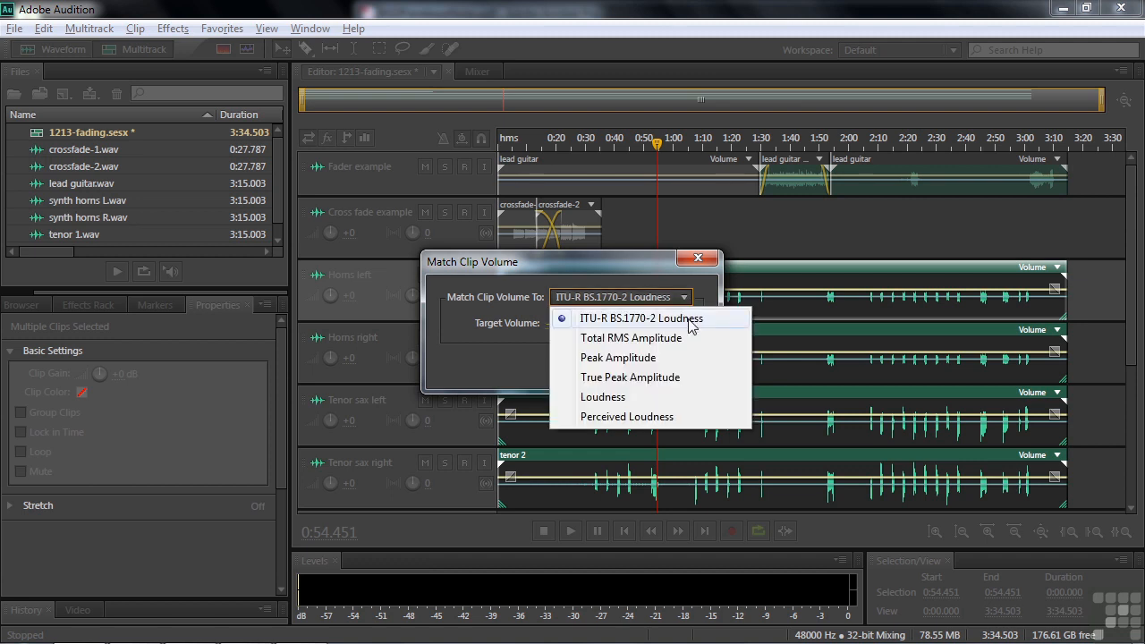
pyautogui.click(673, 378)
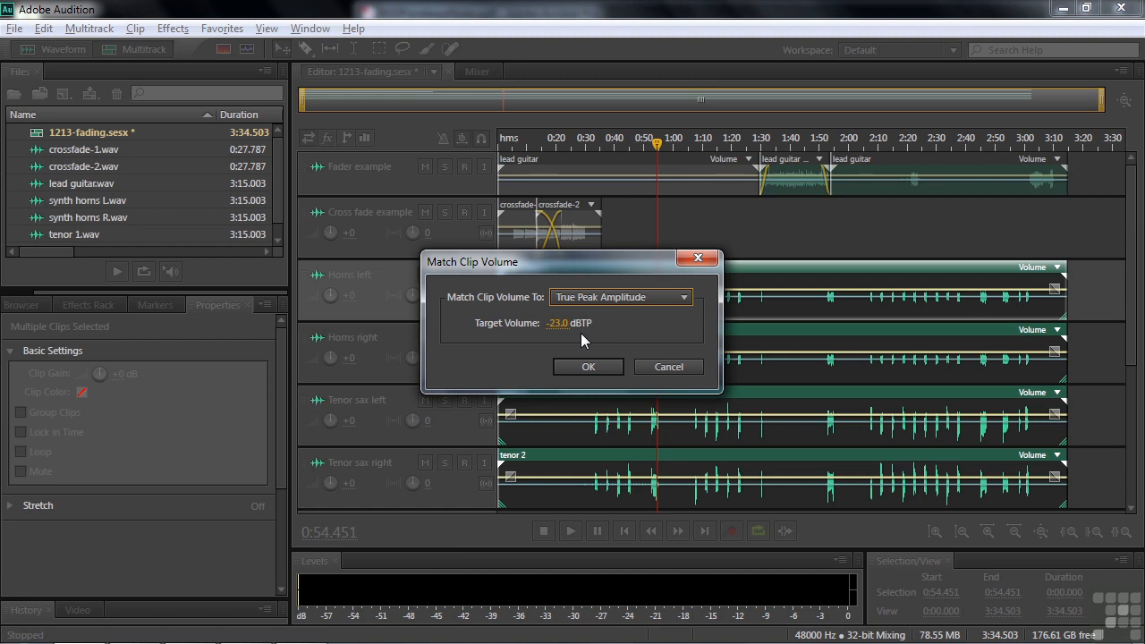
pyautogui.click(685, 298)
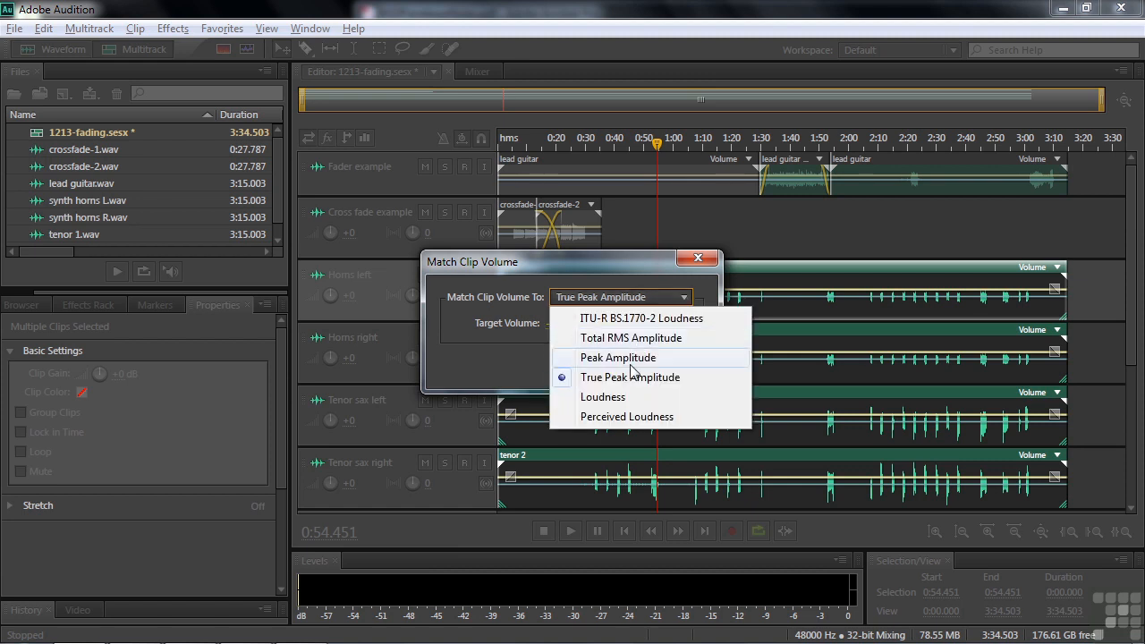
pyautogui.click(632, 339)
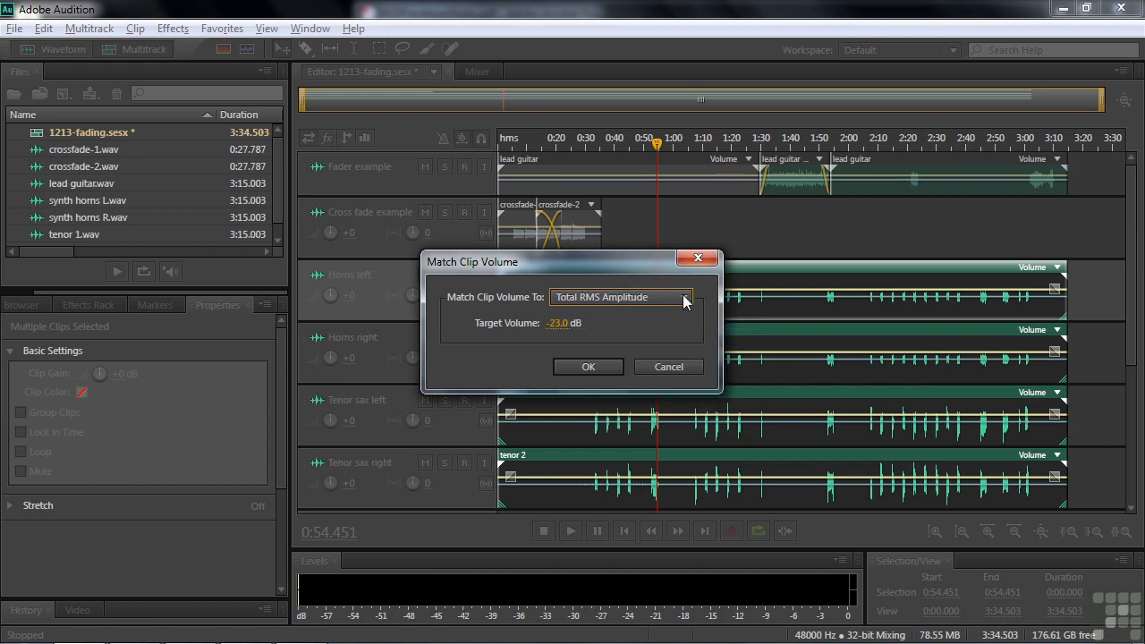
pyautogui.click(685, 298)
pyautogui.click(657, 358)
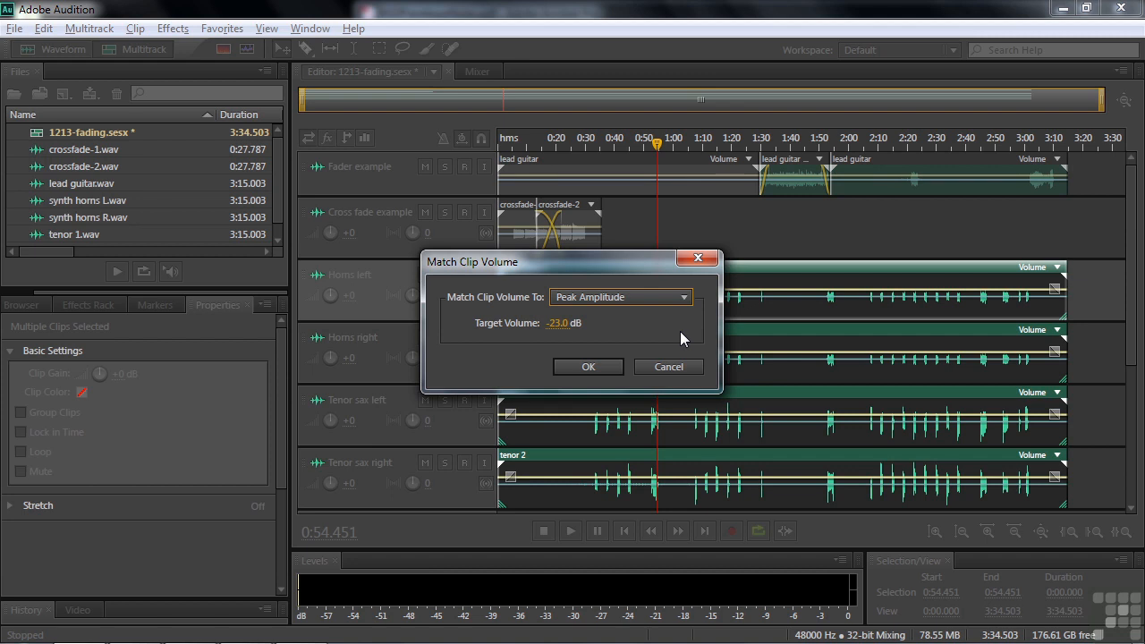
pyautogui.click(684, 297)
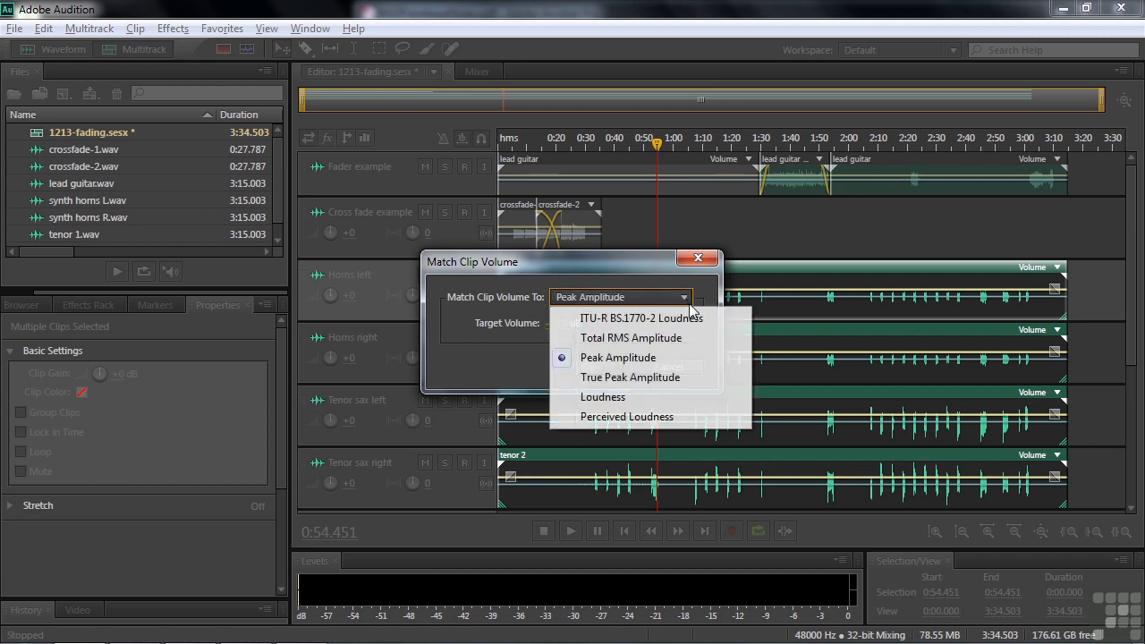
pyautogui.click(633, 397)
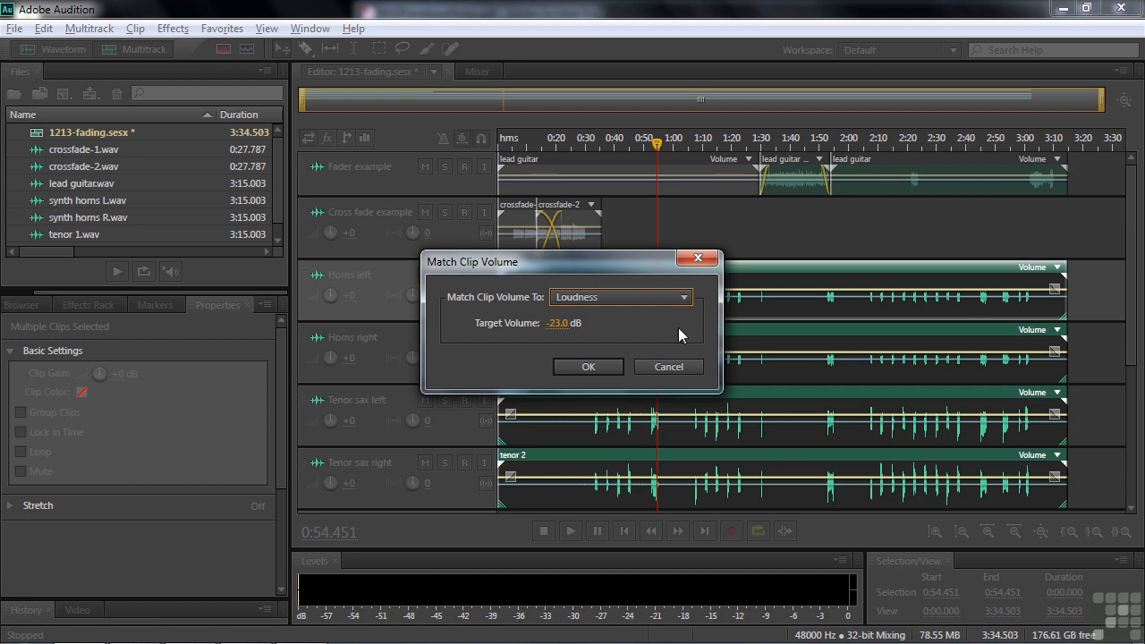
pyautogui.click(684, 298)
pyautogui.click(626, 417)
# Step: Match the four clips' volume to ITU-R BS.1770-2 Loudness with a target of -23.0 LUFS
pyautogui.click(683, 297)
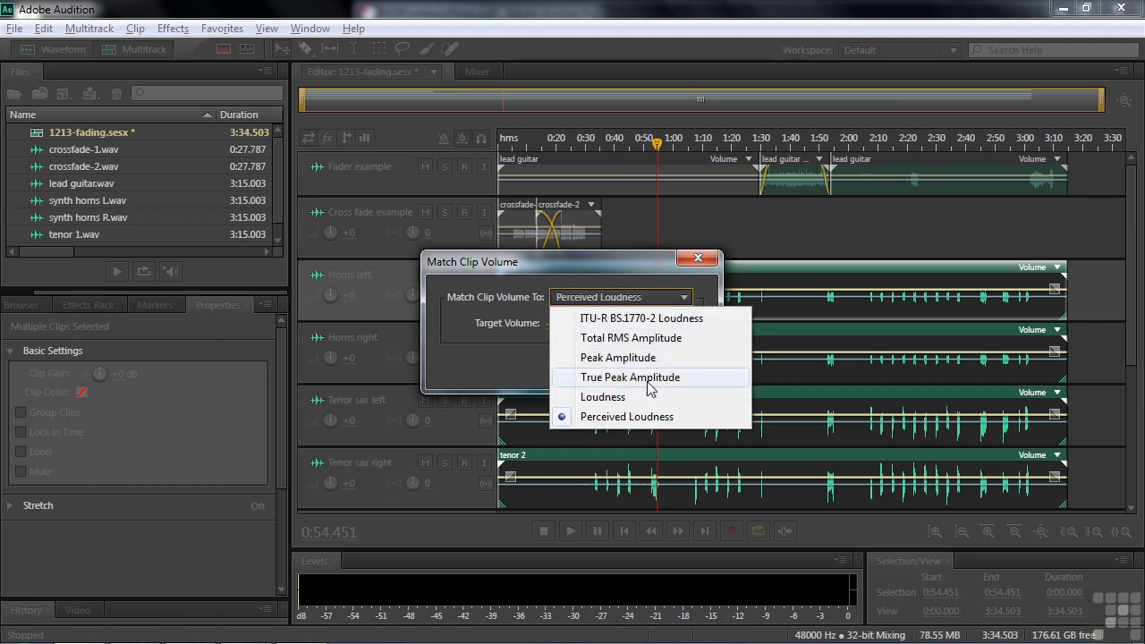
pyautogui.click(650, 320)
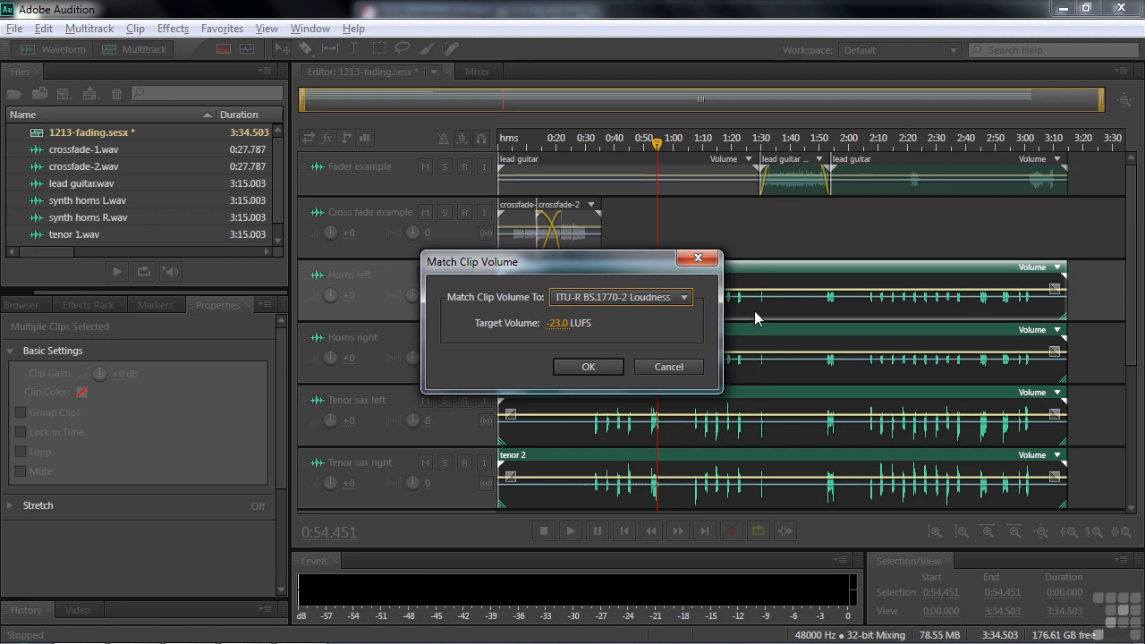
pyautogui.click(590, 367)
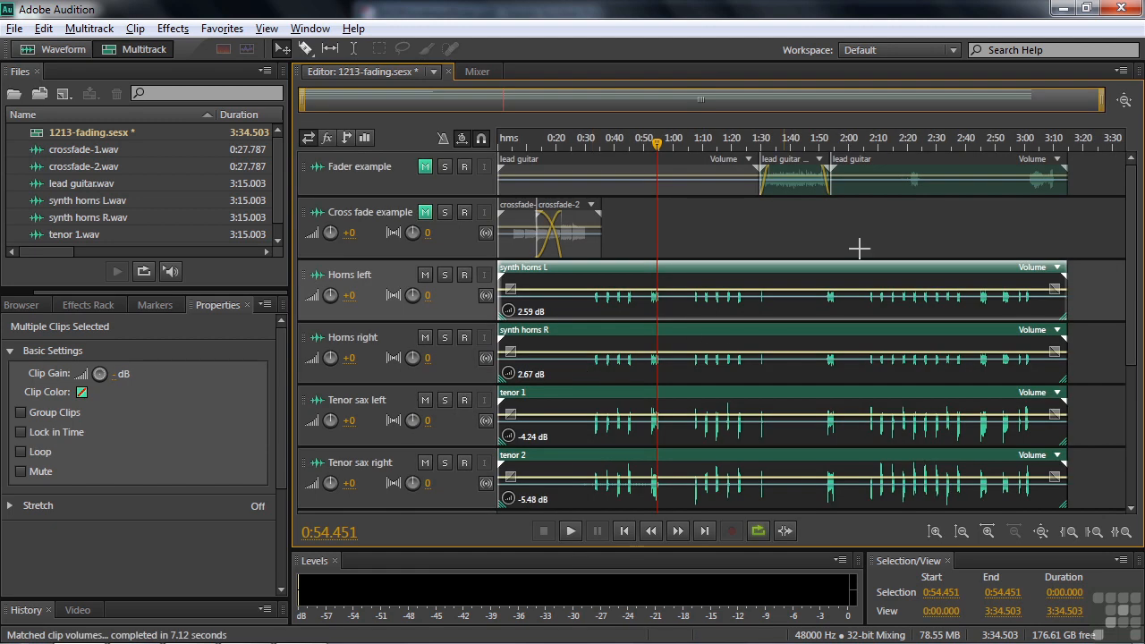
# Step: Check the clip gain of the synth horns L, tenor 1, tenor 2 and synth horns R clips individually
pyautogui.click(748, 234)
pyautogui.click(695, 271)
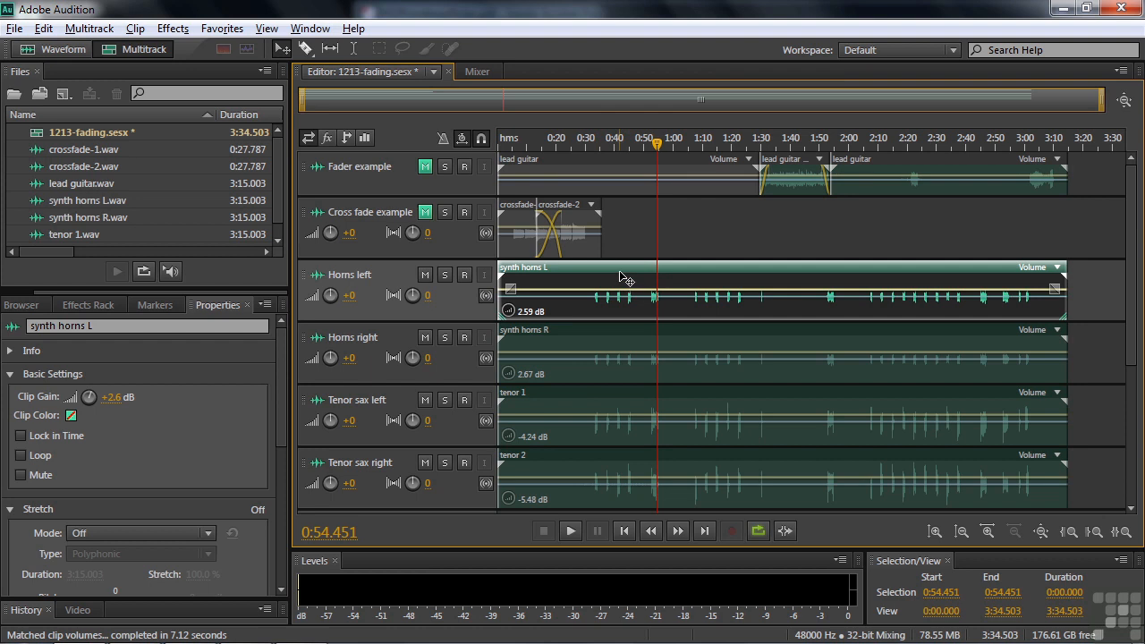
pyautogui.click(596, 397)
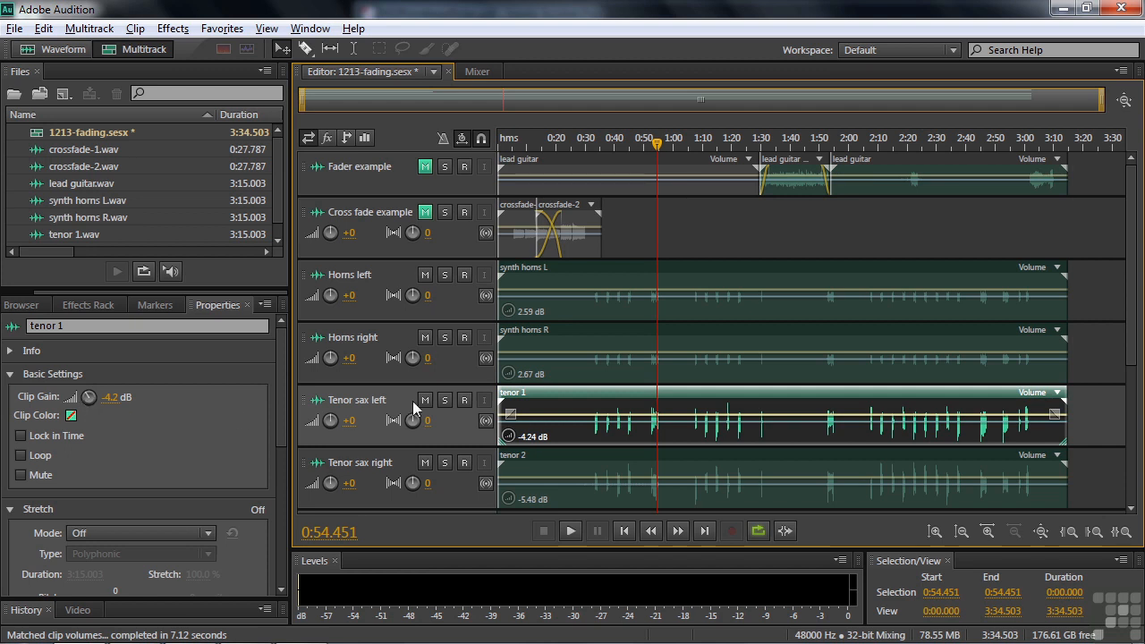
pyautogui.click(637, 463)
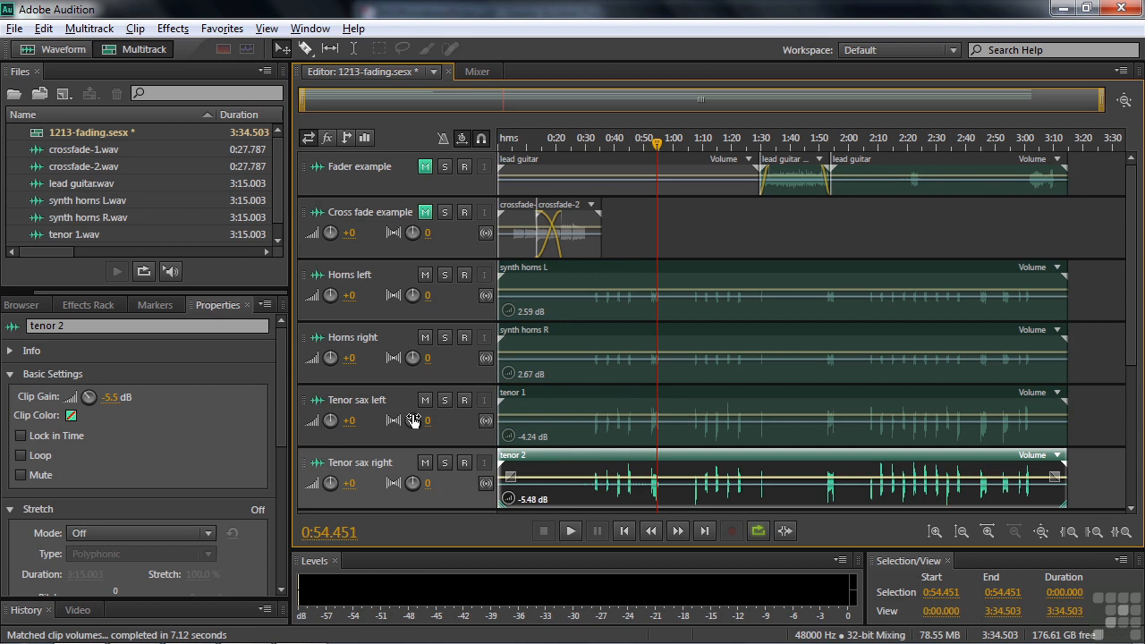
pyautogui.click(593, 344)
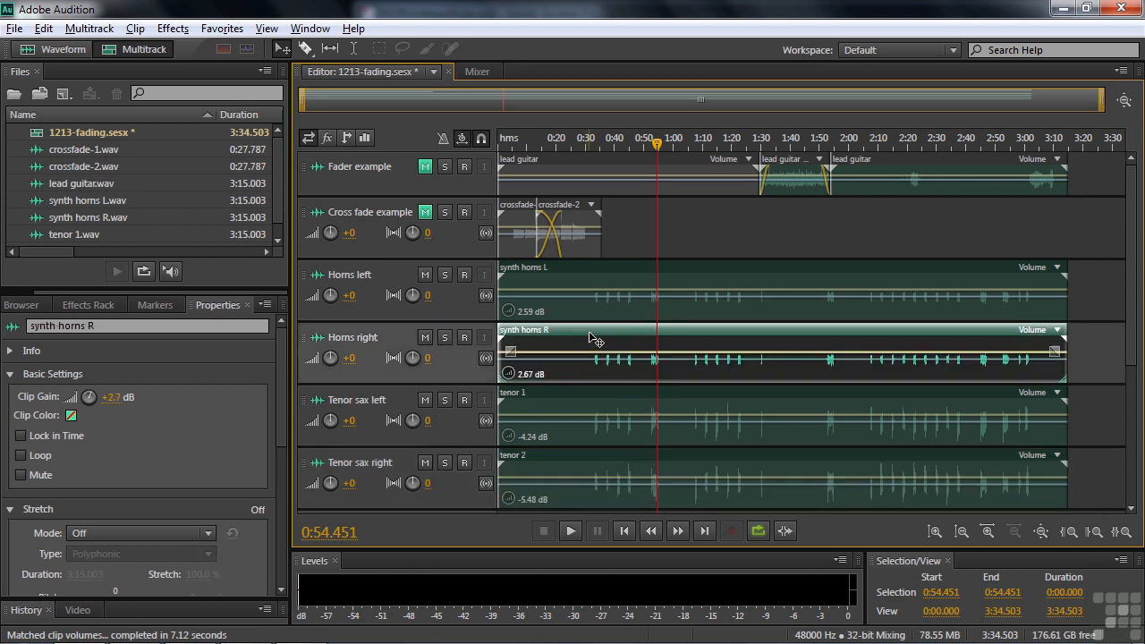
pyautogui.click(648, 281)
# Step: Play the volume-matched horn and tenor sax tracks from about 0:52.9
pyautogui.moveTo(657, 155); pyautogui.dragTo(653, 152)
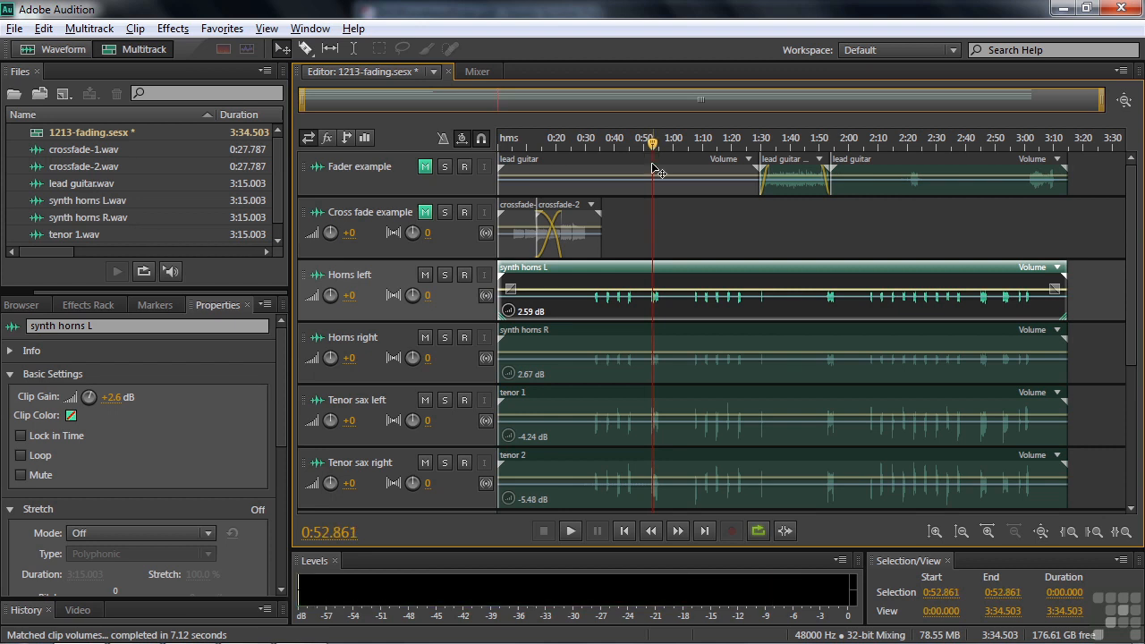
pyautogui.press('space')
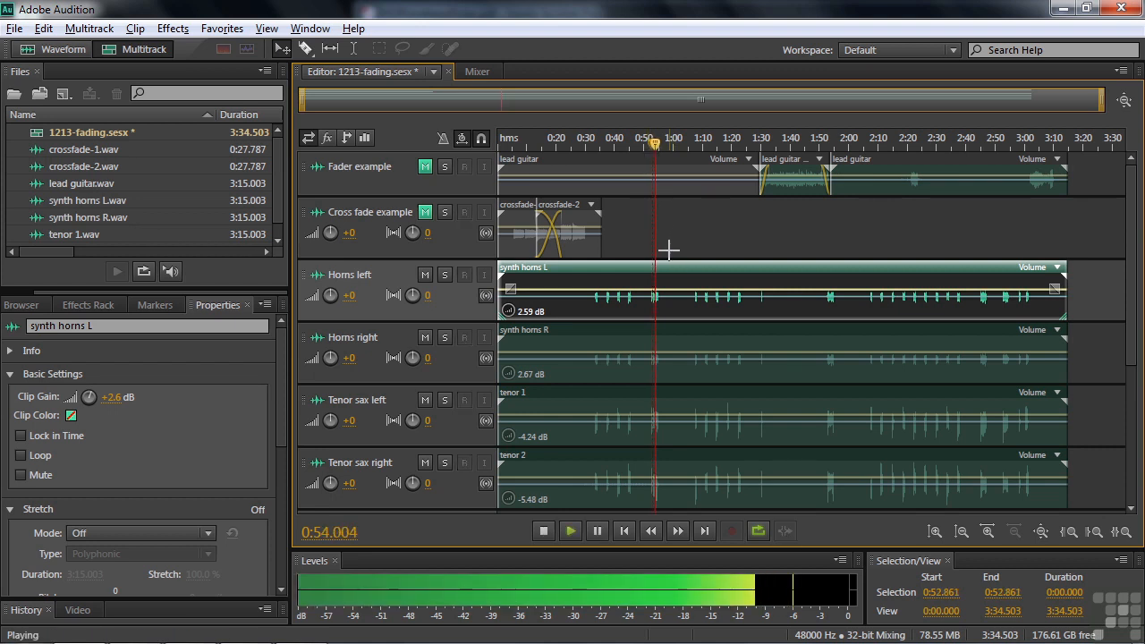
pyautogui.press('space')
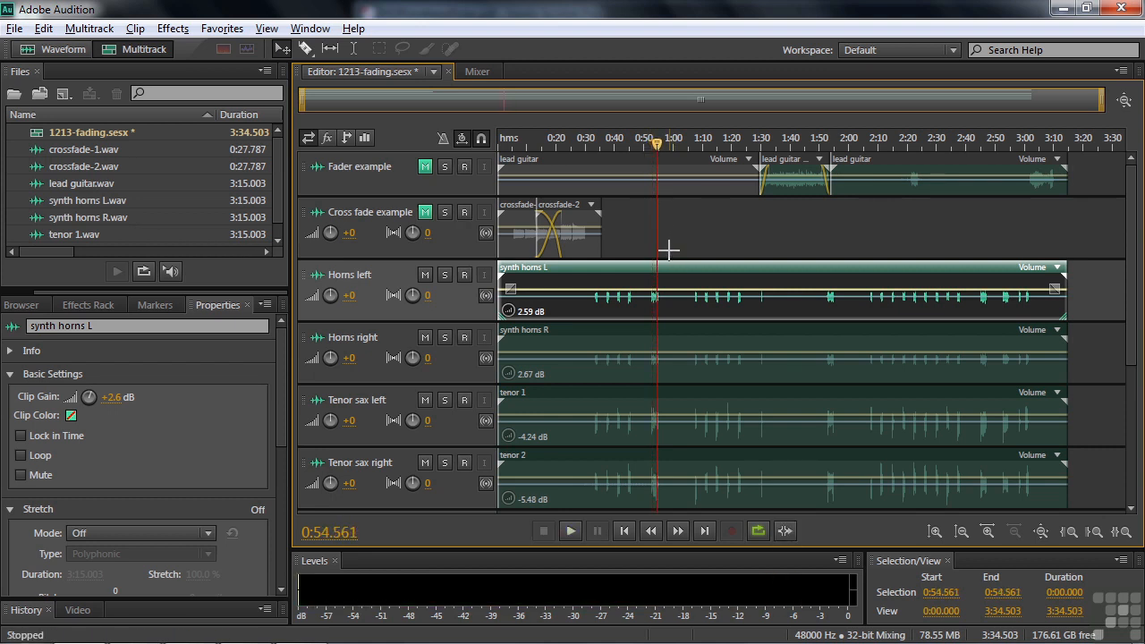